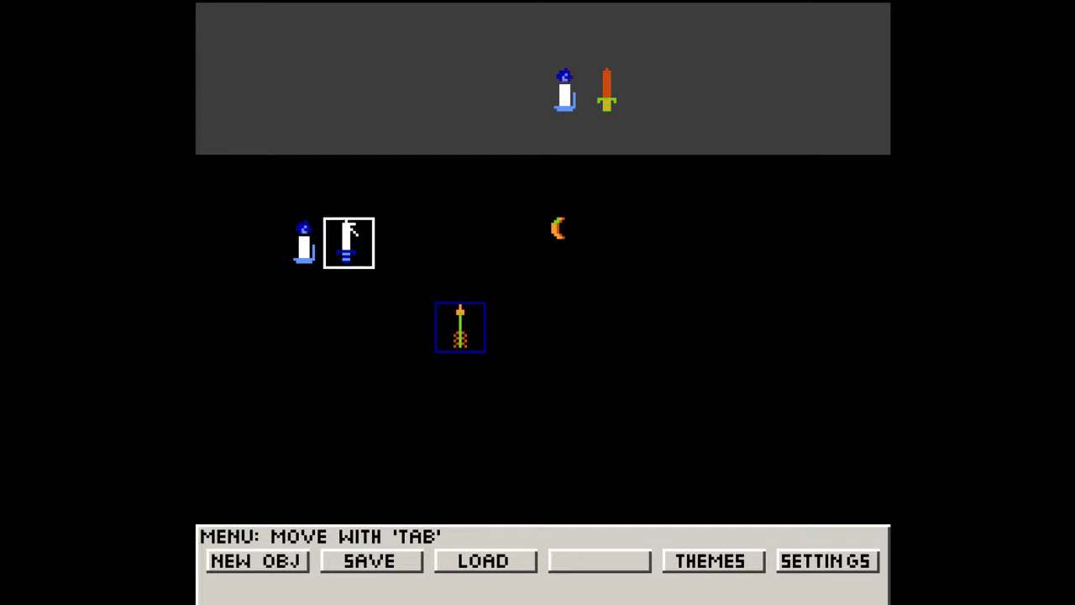
Move the sword in the black area further down, and the candle beside it up and to the right.
{"action": "left_click_drag", "start_coordinate": [348, 242], "coordinate": [353, 312]}
{"action": "left_click_drag", "start_coordinate": [309, 243], "coordinate": [362, 190]}
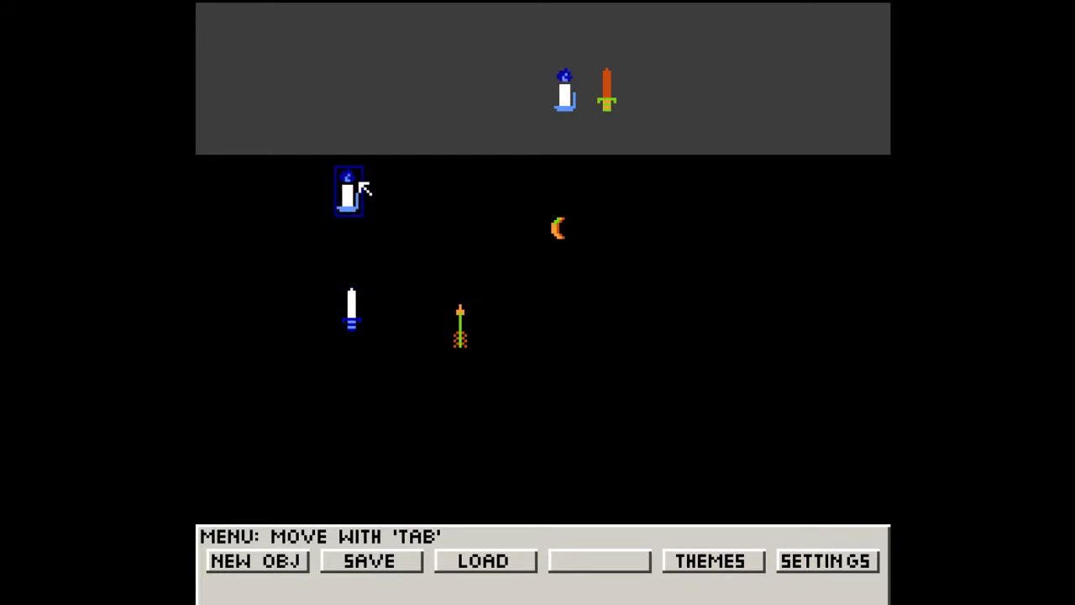
Open and close the edit windows of the moved candle and the crescent-shaped item.
{"action": "double_click", "coordinate": [358, 189]}
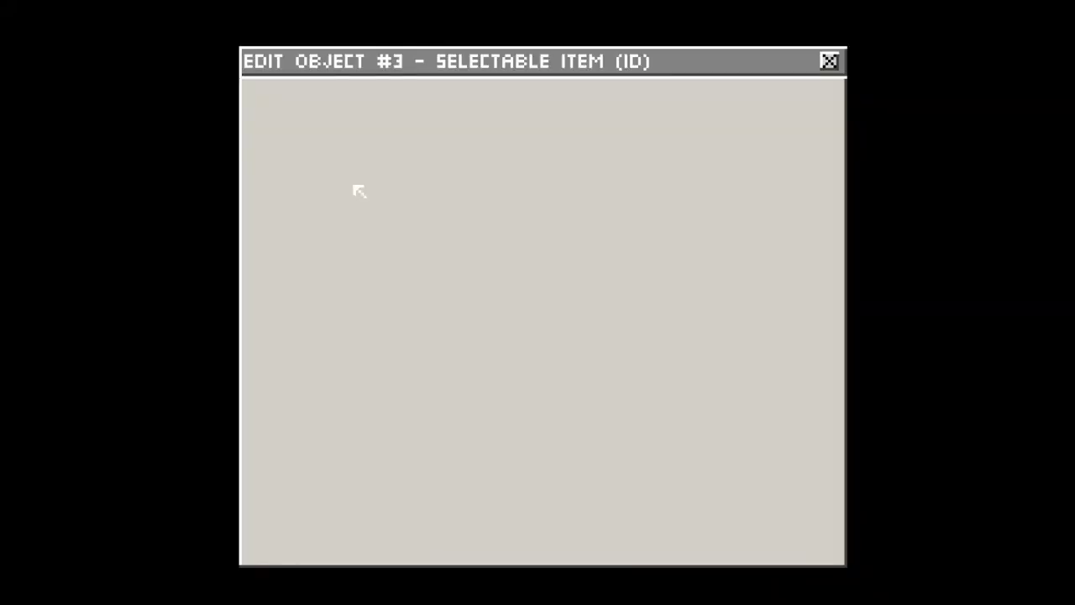
{"action": "left_click", "coordinate": [828, 61]}
{"action": "left_click", "coordinate": [560, 227]}
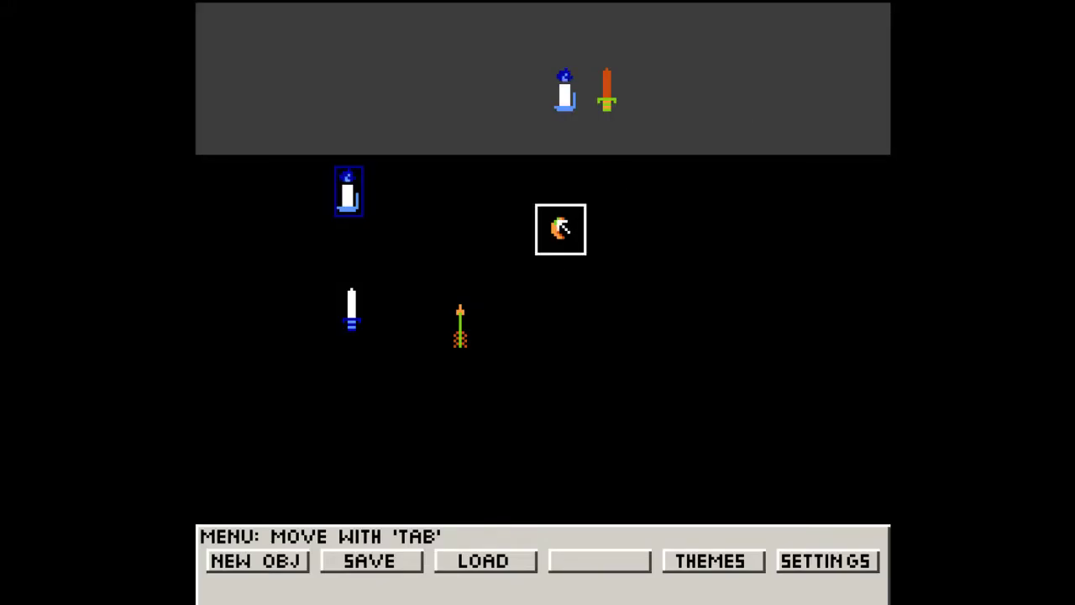
{"action": "double_click", "coordinate": [560, 228]}
{"action": "left_click", "coordinate": [830, 60]}
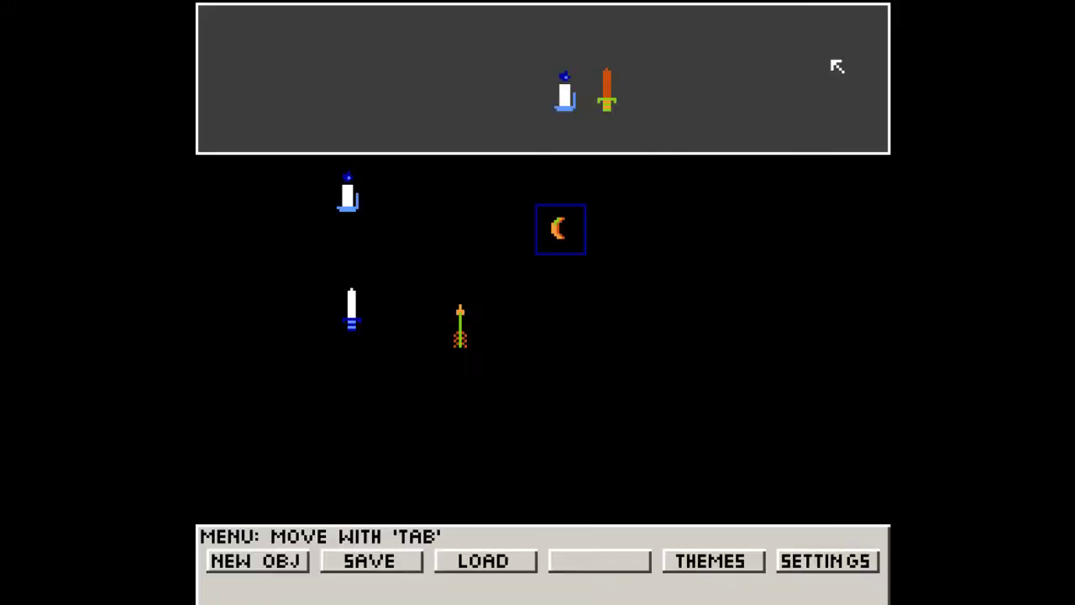
View and close the edit windows of the background color and passive subscreen objects.
{"action": "left_click", "coordinate": [768, 176]}
{"action": "double_click", "coordinate": [769, 178]}
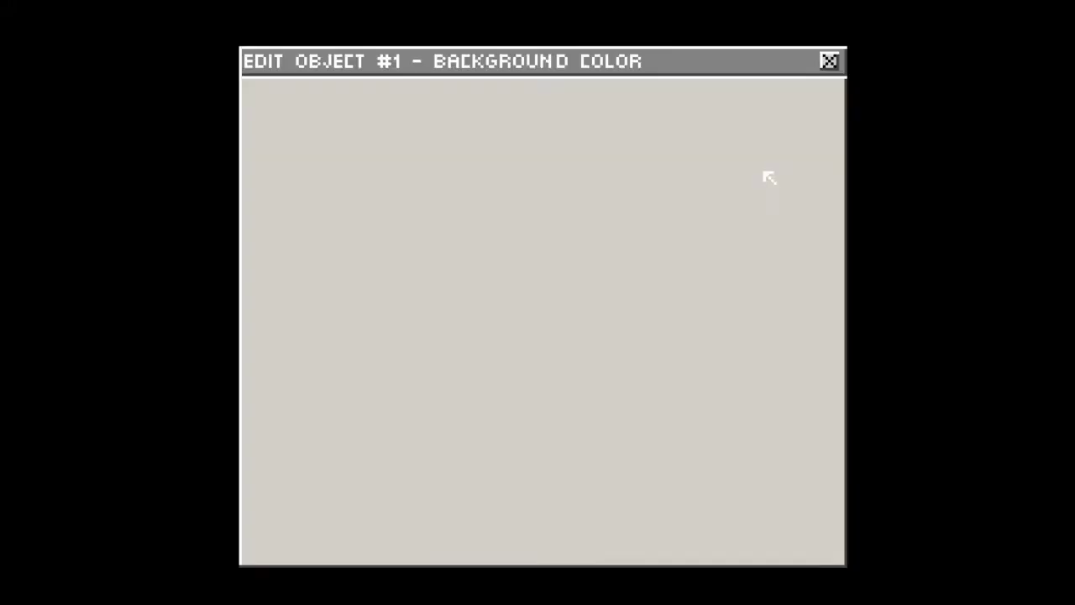
{"action": "left_click", "coordinate": [829, 61]}
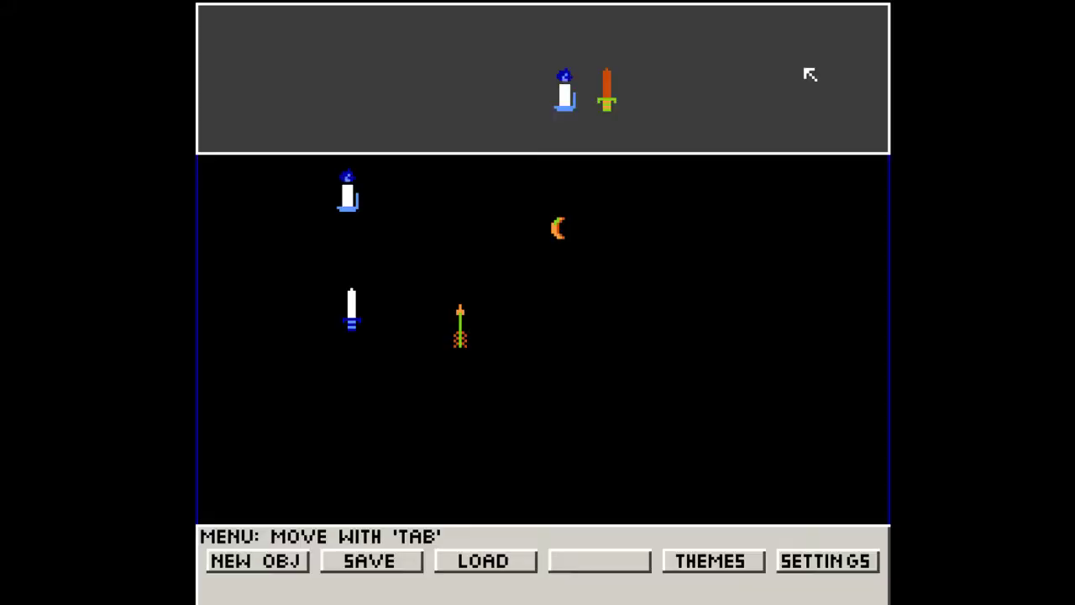
{"action": "left_click", "coordinate": [755, 82]}
{"action": "double_click", "coordinate": [754, 81]}
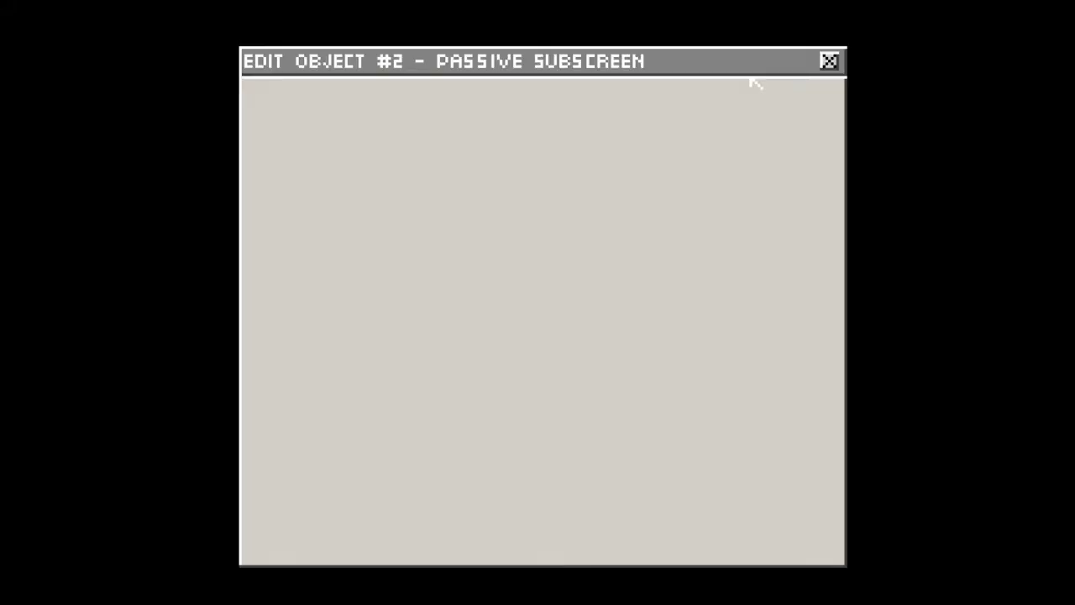
{"action": "left_click", "coordinate": [831, 62]}
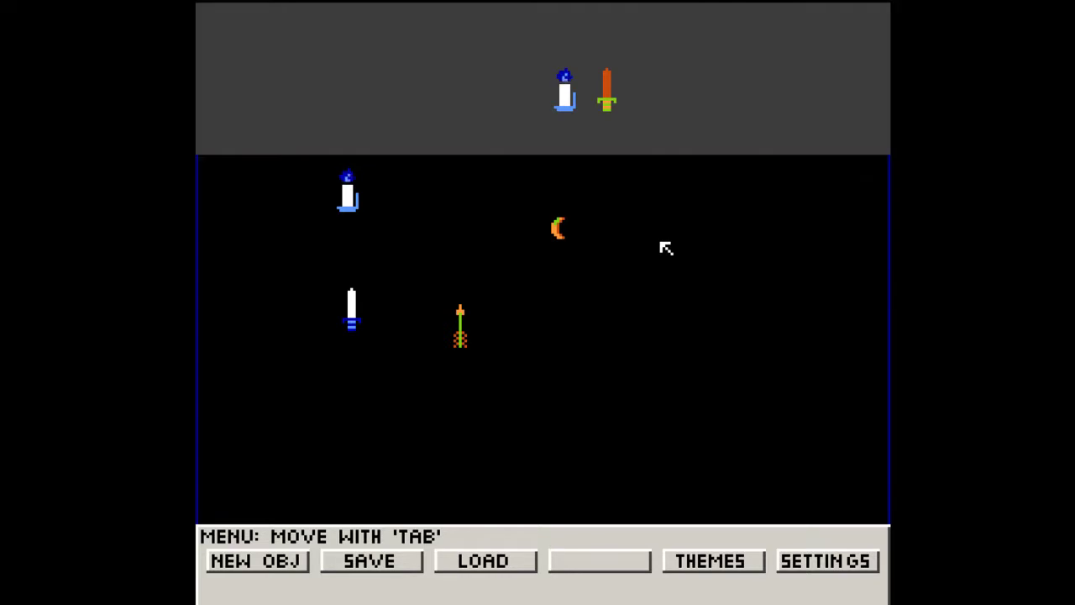
Check the crescent-shaped item's edit window again and close it.
{"action": "left_click", "coordinate": [572, 234]}
{"action": "double_click", "coordinate": [574, 235]}
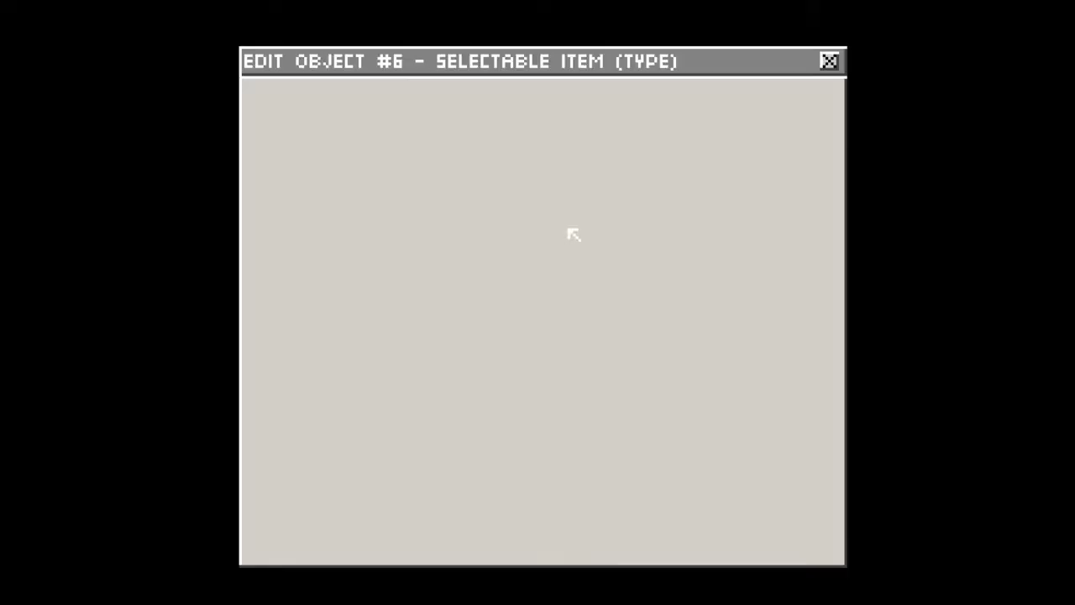
{"action": "left_click", "coordinate": [831, 61]}
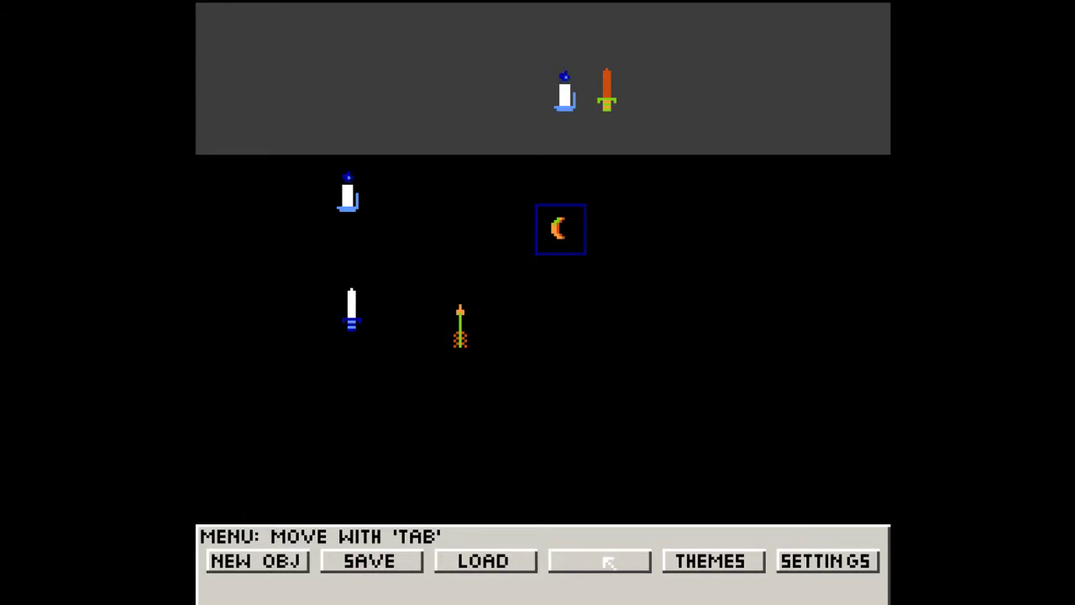
Open the theme editor and preview the B. Dark preset, returning to Basic.
{"action": "left_click", "coordinate": [713, 568]}
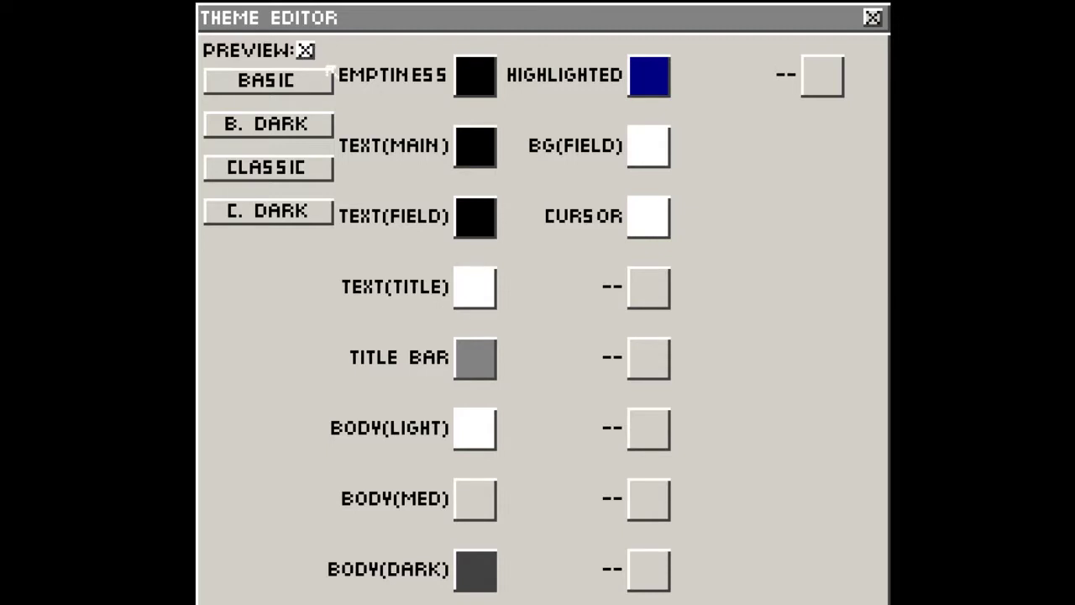
{"action": "left_click", "coordinate": [306, 129]}
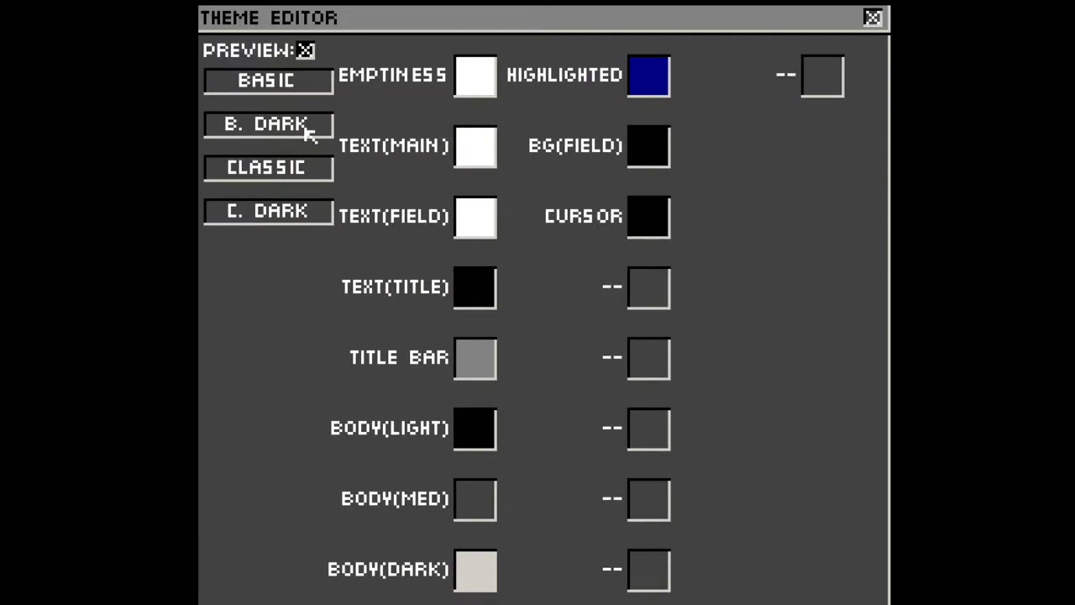
{"action": "left_click", "coordinate": [302, 84]}
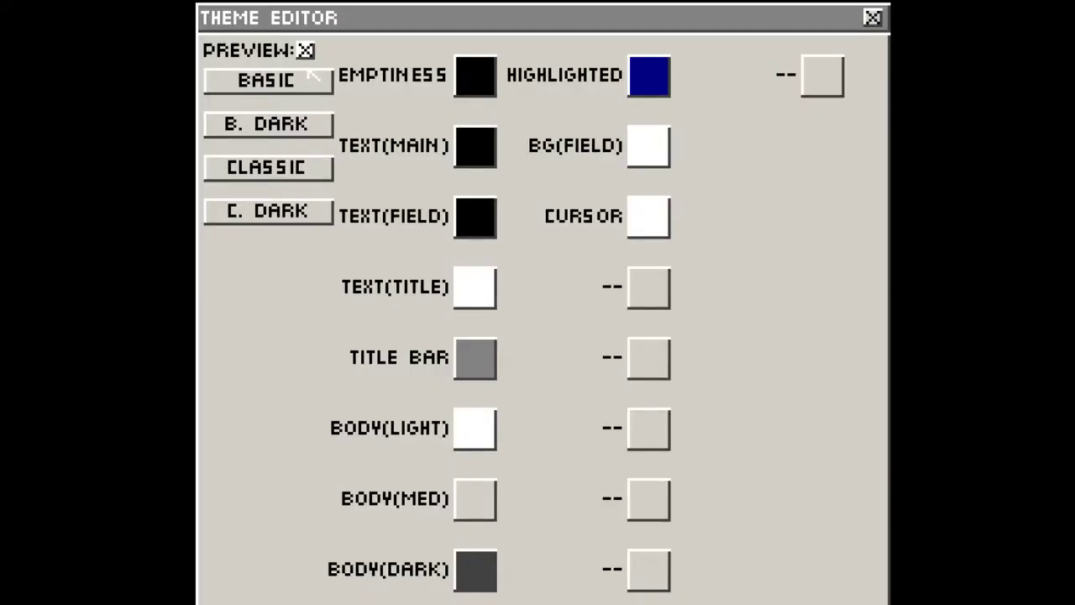
Load the B. Dark, Classic and C. Dark presets with the theme preview off, and turn the preview back on.
{"action": "left_click", "coordinate": [306, 51]}
{"action": "left_click", "coordinate": [305, 123]}
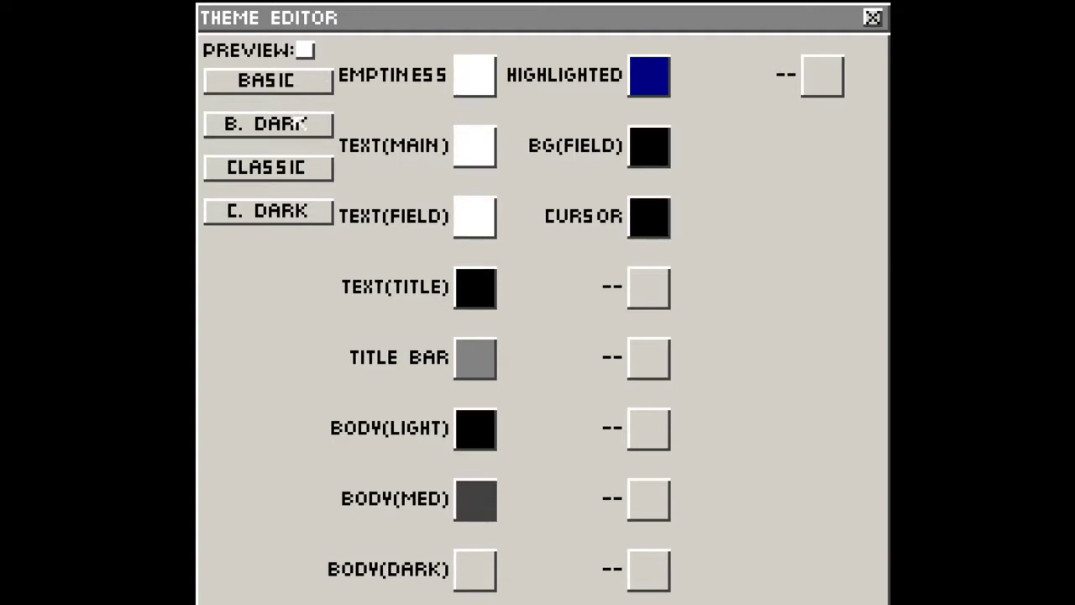
{"action": "left_click", "coordinate": [316, 168]}
{"action": "left_click", "coordinate": [305, 214]}
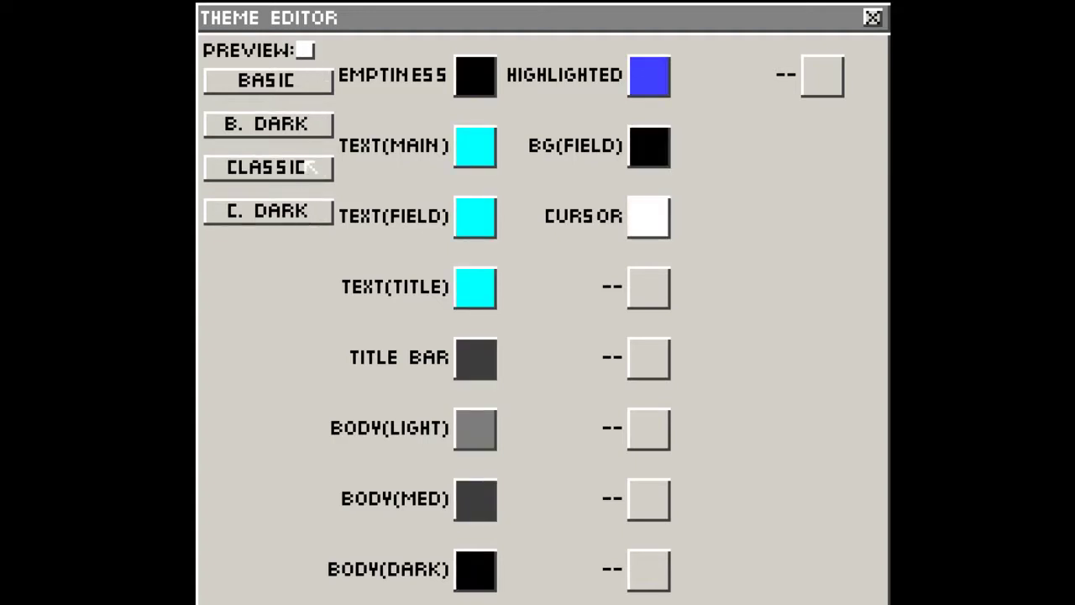
{"action": "left_click", "coordinate": [302, 214]}
{"action": "left_click", "coordinate": [305, 51]}
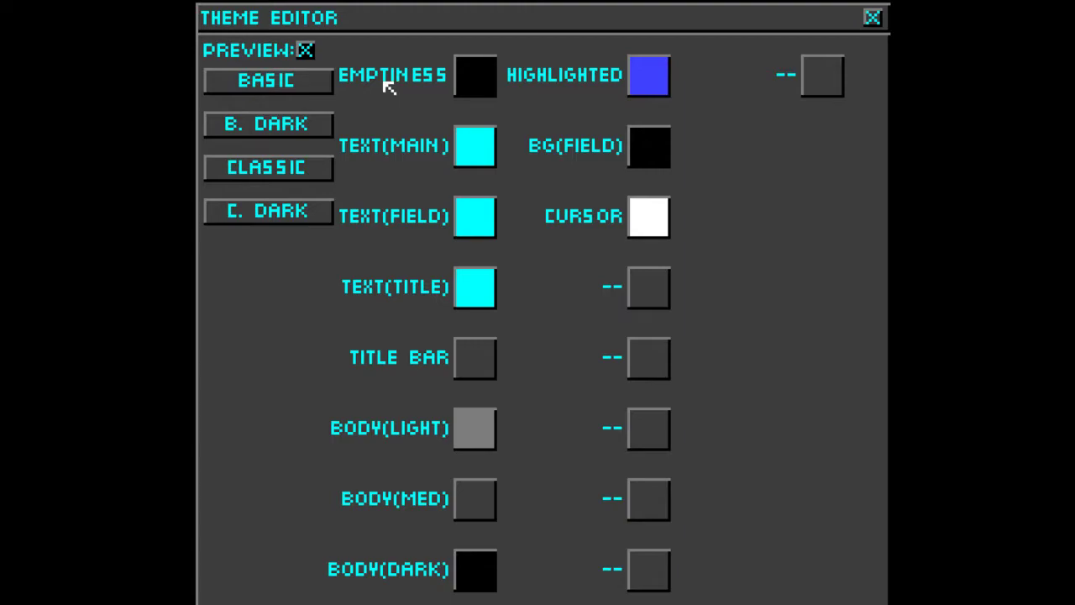
Toggle the theme preview repeatedly to compare C. Dark with the active theme, leaving it off.
{"action": "left_click", "coordinate": [306, 51]}
{"action": "left_click", "coordinate": [306, 51]}
{"action": "left_click", "coordinate": [306, 51]}
{"action": "left_click", "coordinate": [306, 52]}
{"action": "left_click", "coordinate": [306, 53]}
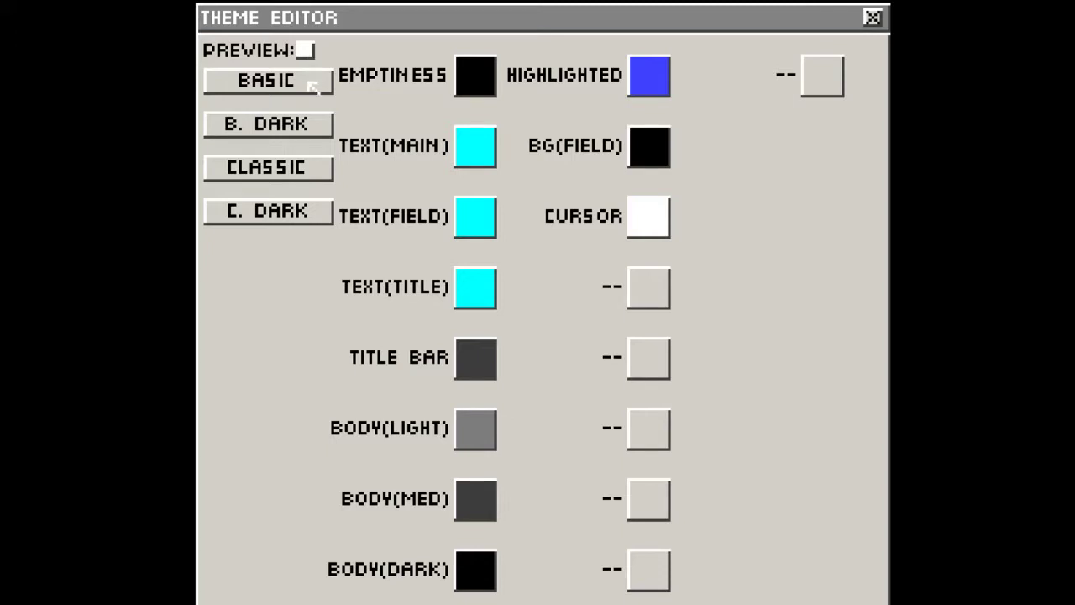
Turn on the theme preview and alternate between the Classic and C. Dark presets to compare them.
{"action": "left_click", "coordinate": [300, 175]}
{"action": "left_click", "coordinate": [301, 215]}
{"action": "left_click", "coordinate": [306, 52]}
{"action": "left_click", "coordinate": [300, 168]}
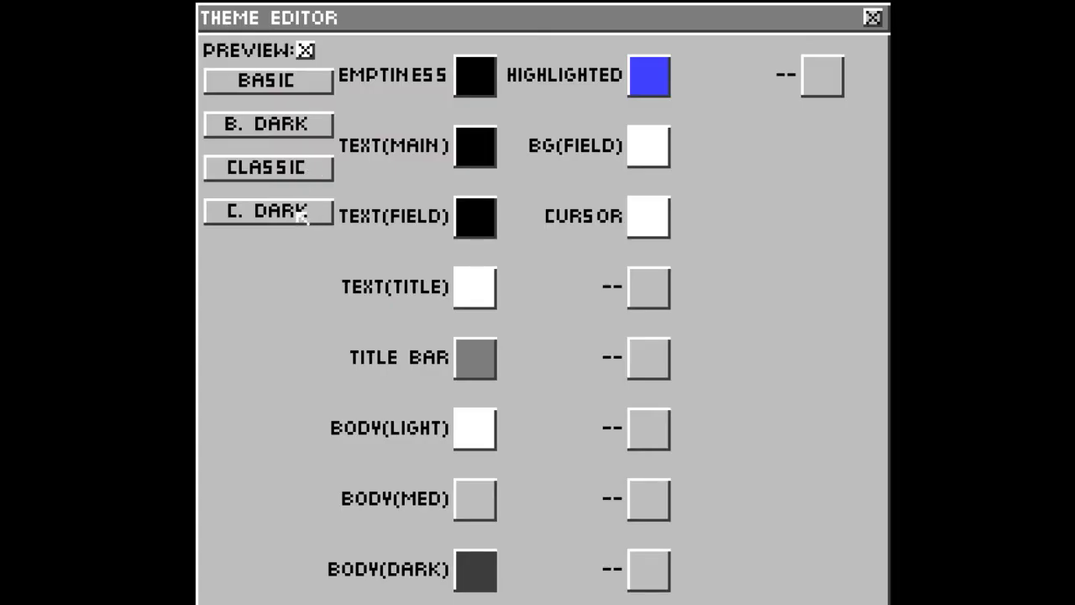
{"action": "left_click", "coordinate": [303, 213]}
{"action": "left_click", "coordinate": [300, 174]}
{"action": "left_click", "coordinate": [301, 210]}
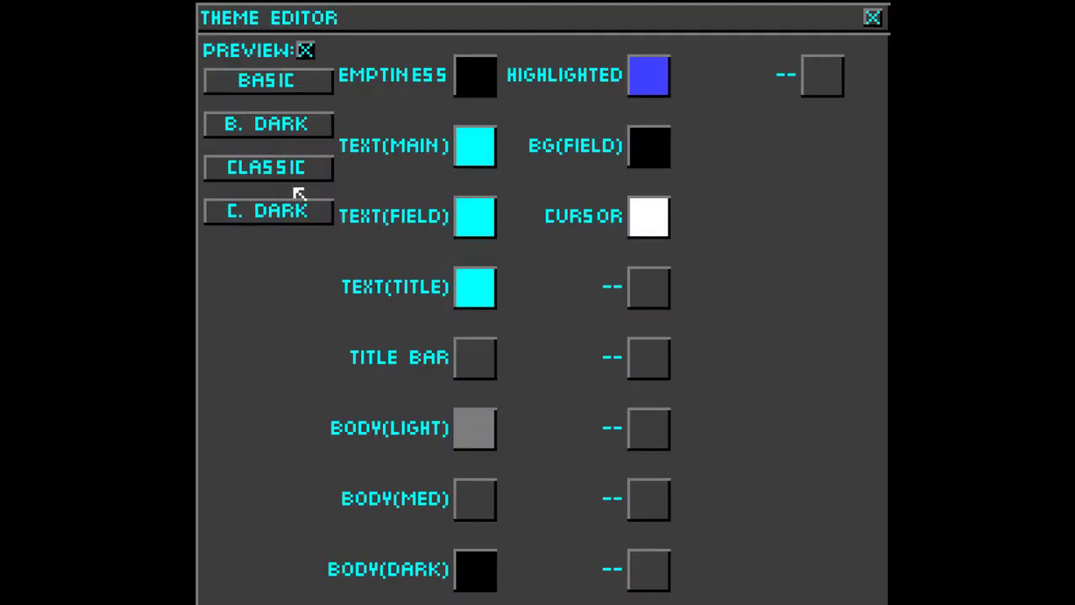
{"action": "left_click", "coordinate": [297, 171]}
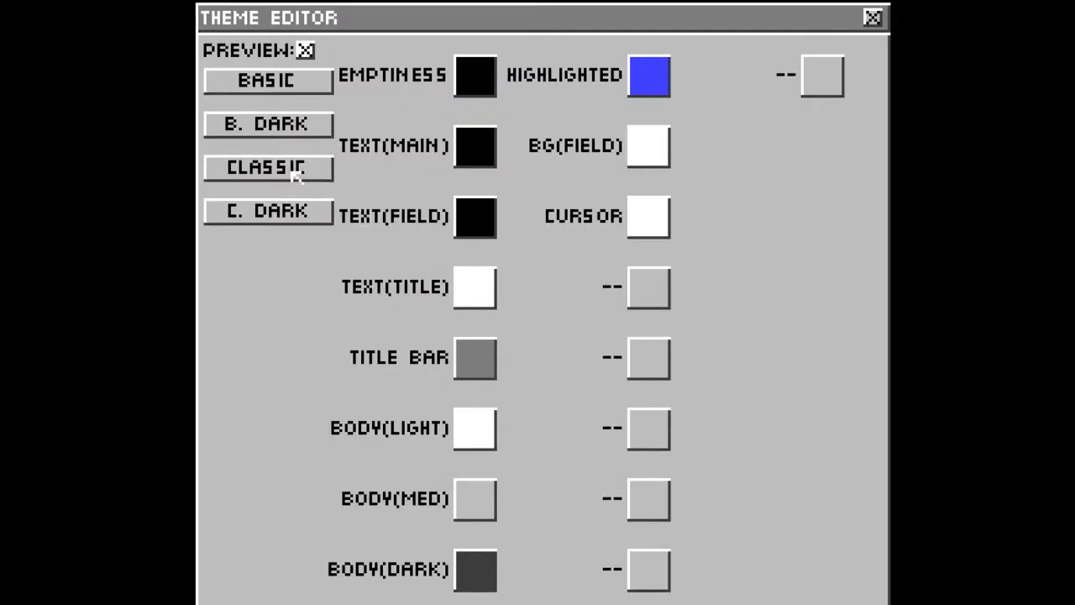
{"action": "left_click", "coordinate": [290, 211]}
{"action": "left_click", "coordinate": [293, 173]}
{"action": "left_click", "coordinate": [286, 214]}
{"action": "left_click", "coordinate": [282, 174]}
{"action": "left_click", "coordinate": [281, 173]}
{"action": "left_click", "coordinate": [288, 213]}
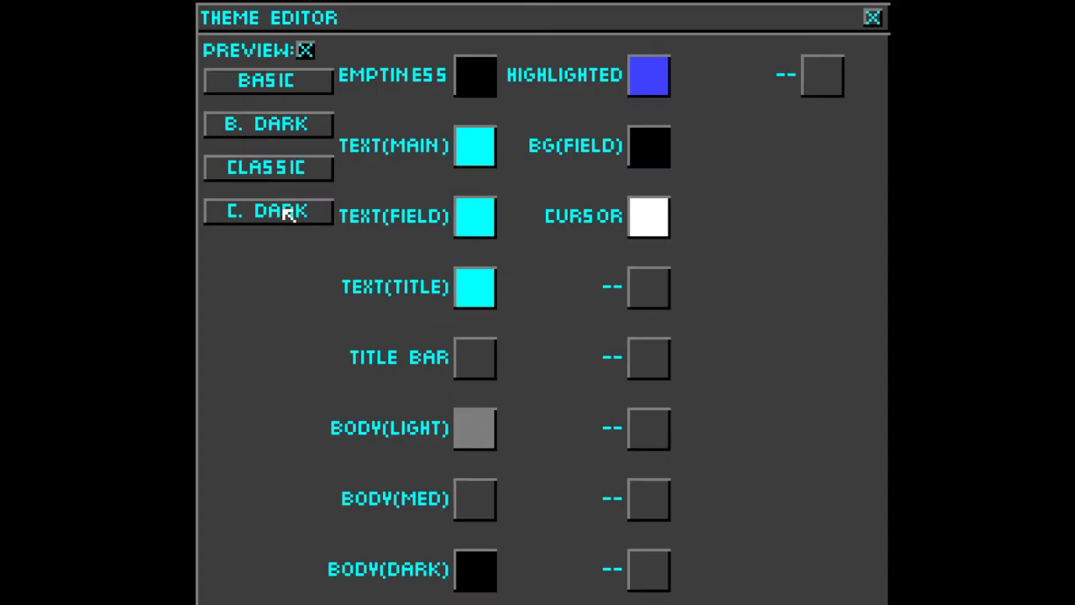
Alternate between the Basic and B. Dark presets to compare them, ending on Basic.
{"action": "left_click", "coordinate": [300, 90]}
{"action": "left_click", "coordinate": [300, 117]}
{"action": "left_click", "coordinate": [301, 88]}
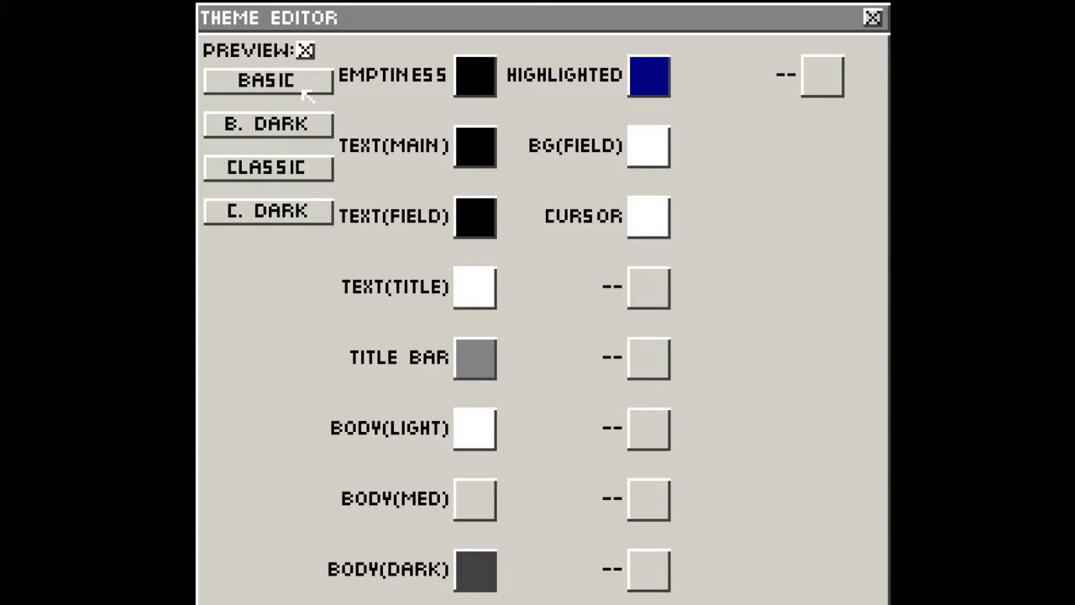
{"action": "left_click", "coordinate": [286, 122]}
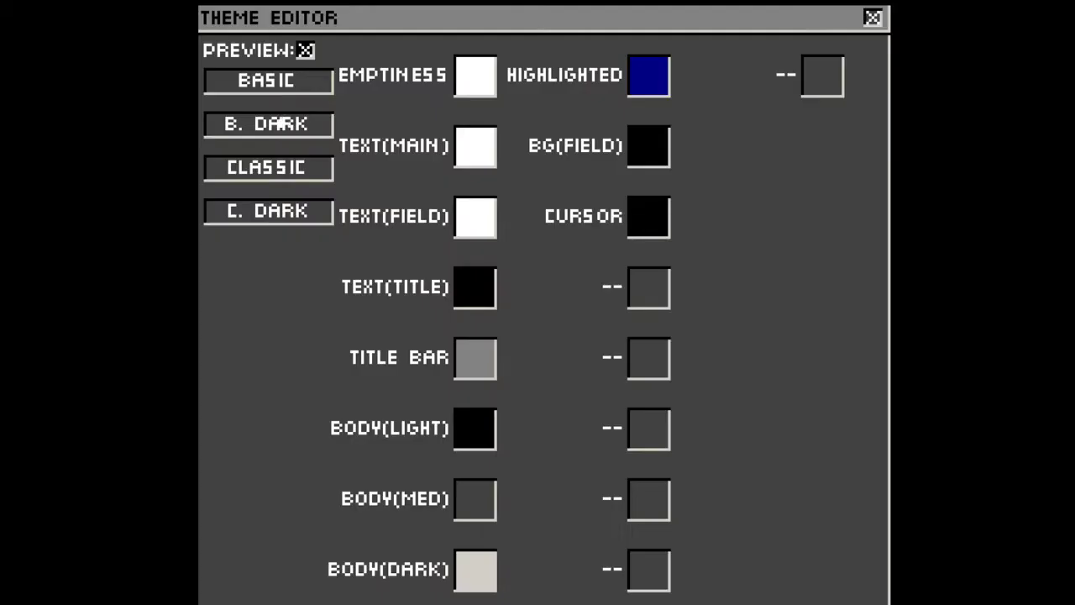
{"action": "left_click", "coordinate": [299, 87]}
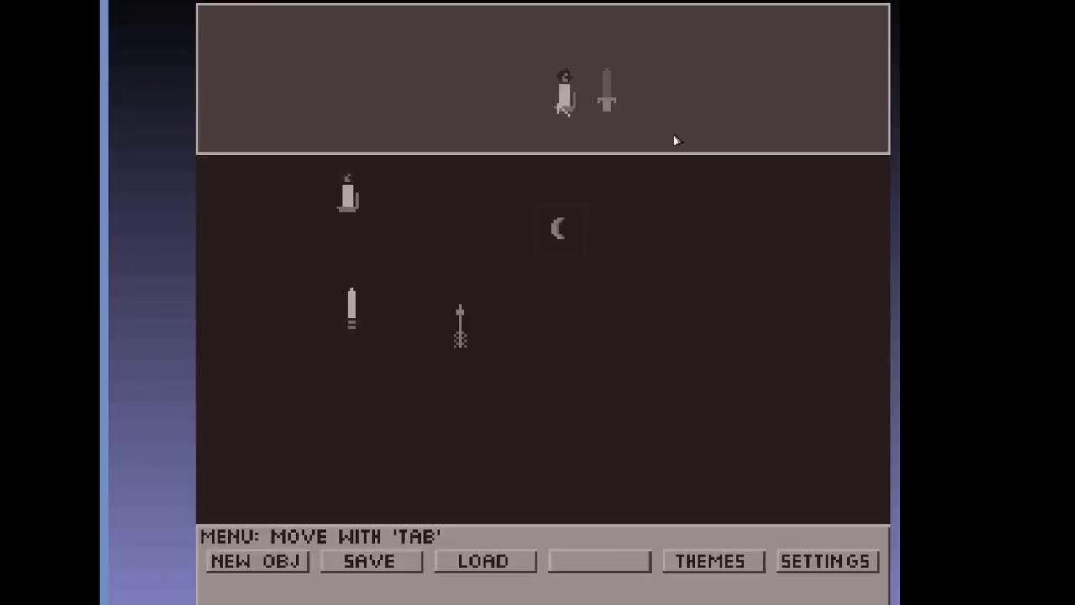
{"action": "key", "text": "Escape"}
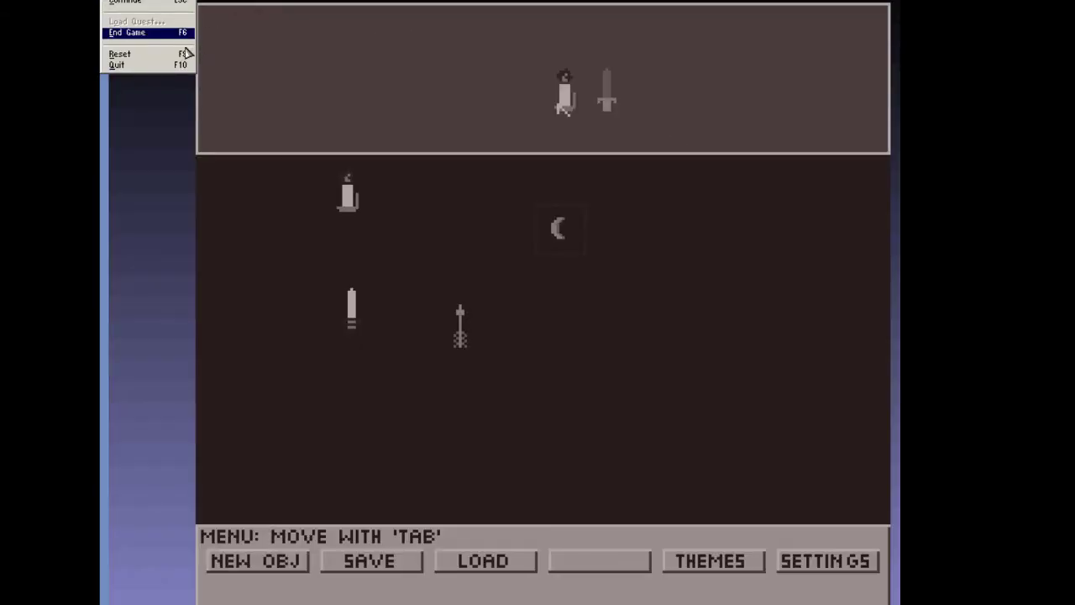
{"action": "key", "text": "Escape"}
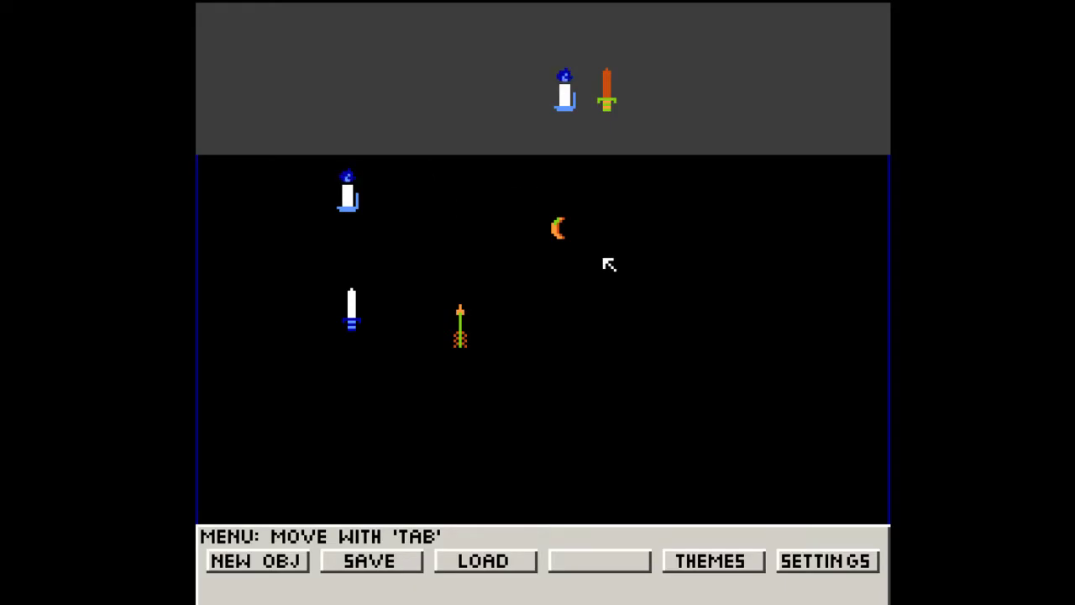
Reopen the theme editor, cycle through the presets to load C. Dark, and turn on the preview.
{"action": "left_click", "coordinate": [711, 579]}
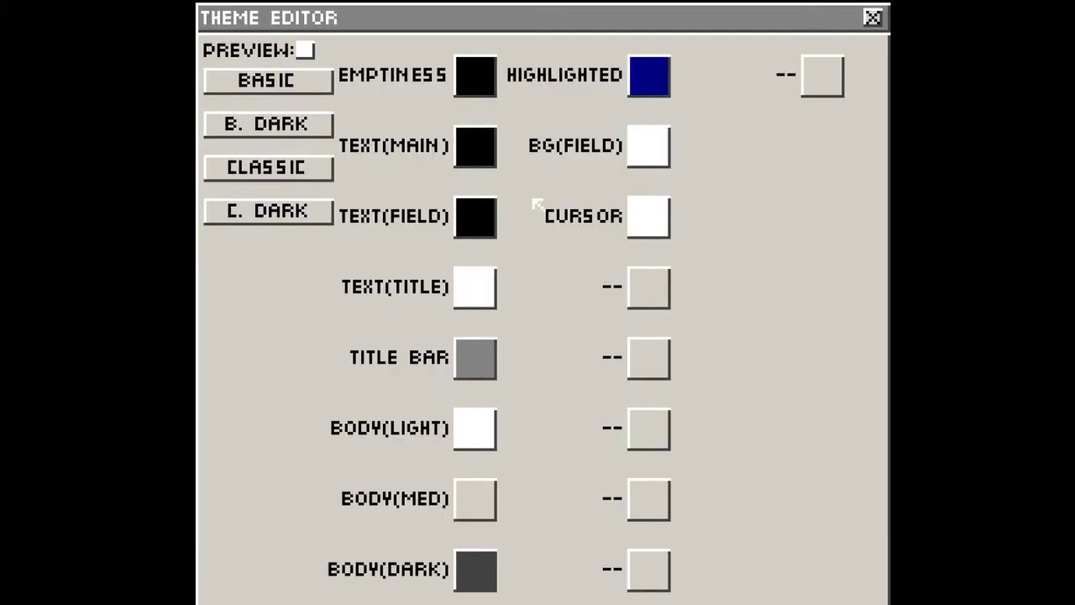
{"action": "left_click", "coordinate": [295, 116]}
{"action": "left_click", "coordinate": [299, 92]}
{"action": "left_click", "coordinate": [309, 168]}
{"action": "left_click", "coordinate": [303, 212]}
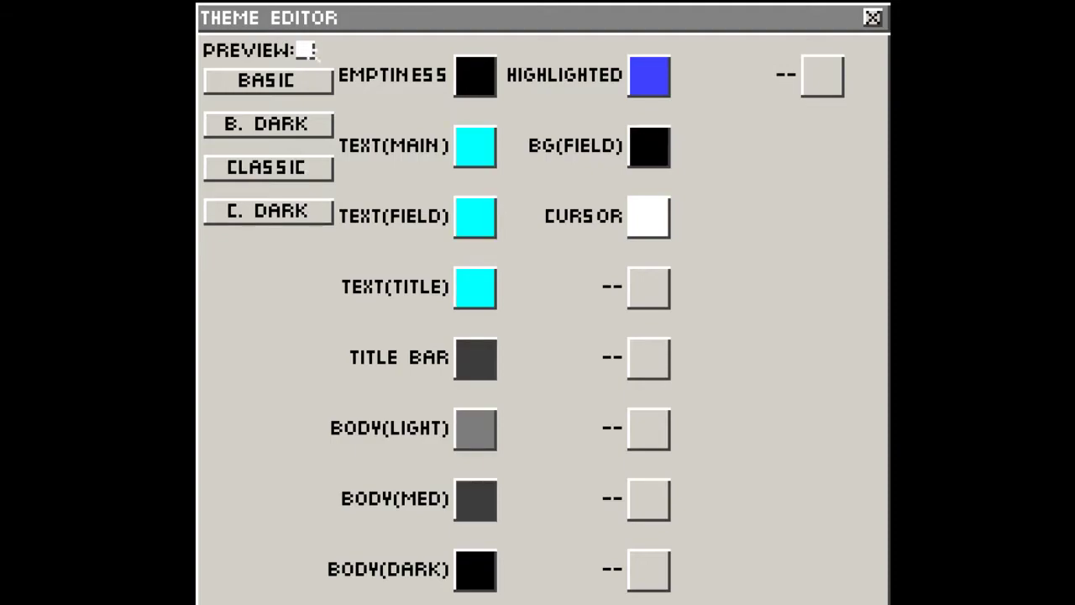
{"action": "left_click", "coordinate": [306, 53]}
Try blue, light blue and white as the theme's main text color.
{"action": "left_click", "coordinate": [487, 156]}
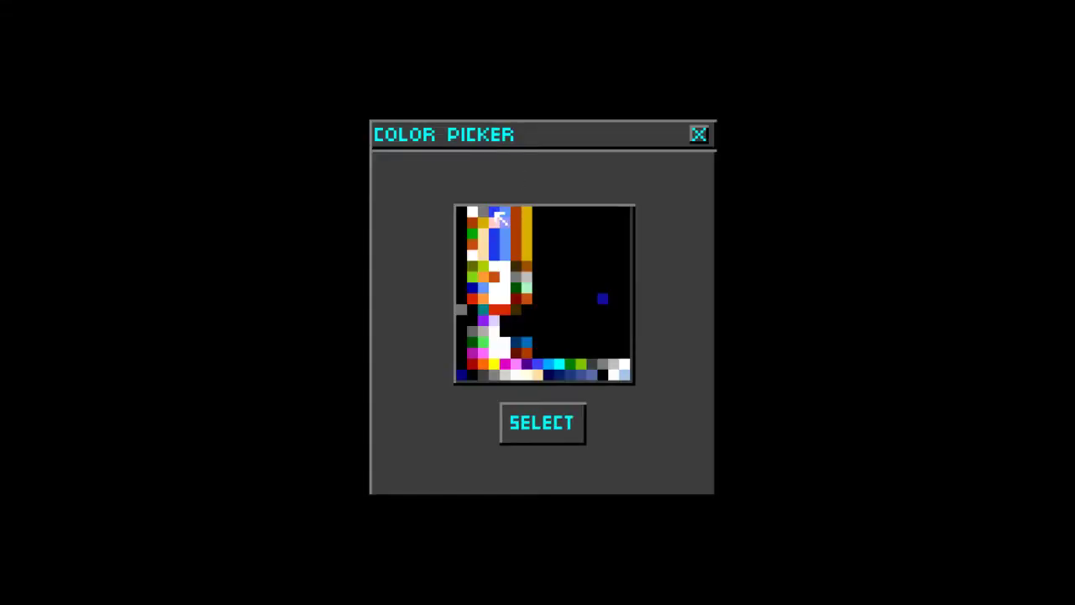
{"action": "left_click", "coordinate": [499, 217]}
{"action": "left_click", "coordinate": [481, 162]}
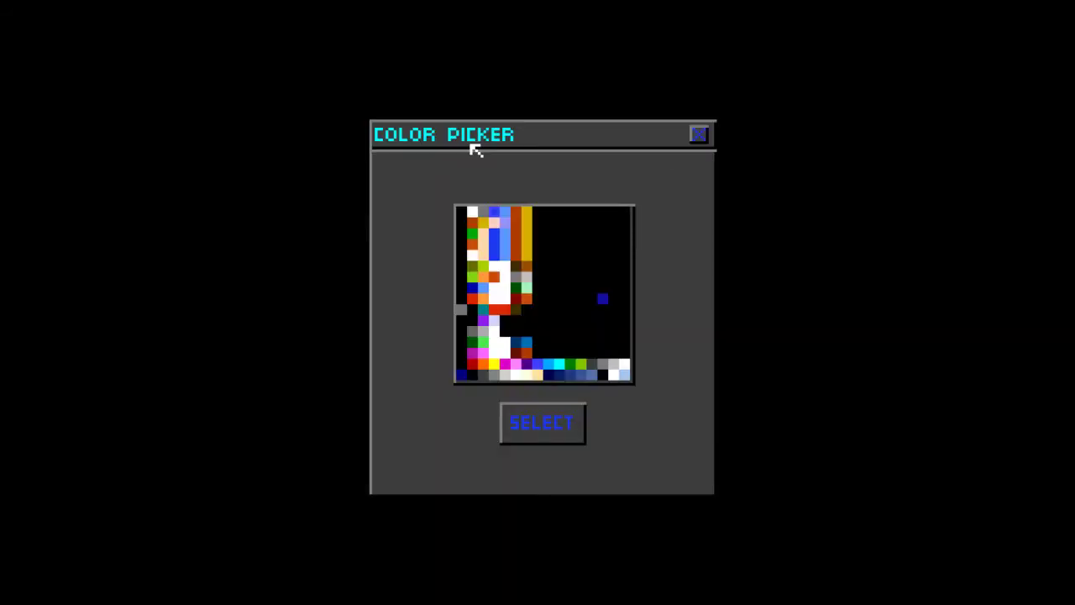
{"action": "left_click", "coordinate": [508, 244]}
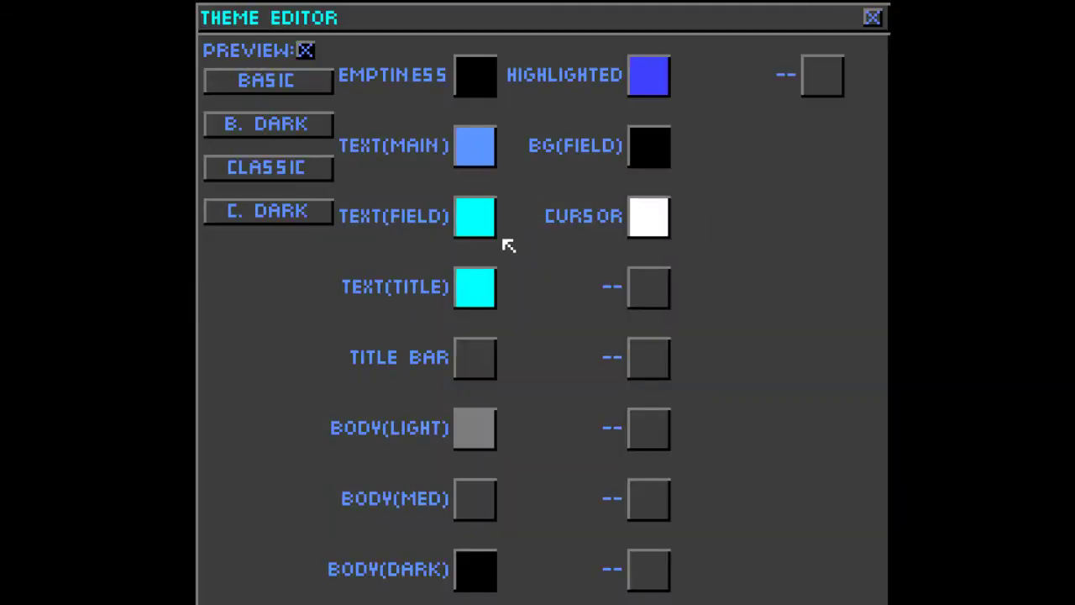
{"action": "left_click", "coordinate": [491, 146]}
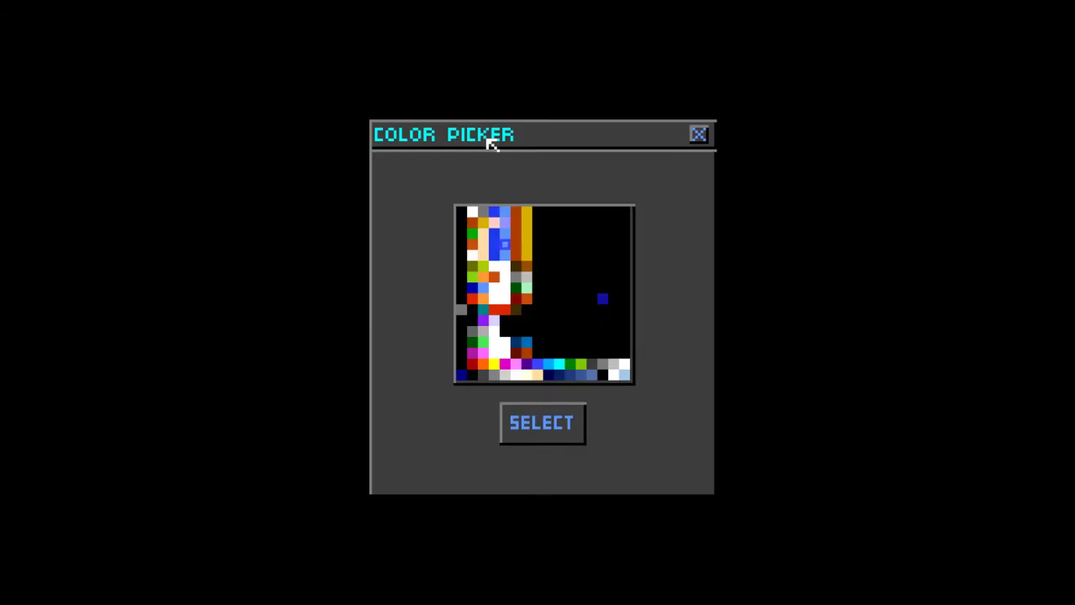
{"action": "left_click", "coordinate": [481, 217]}
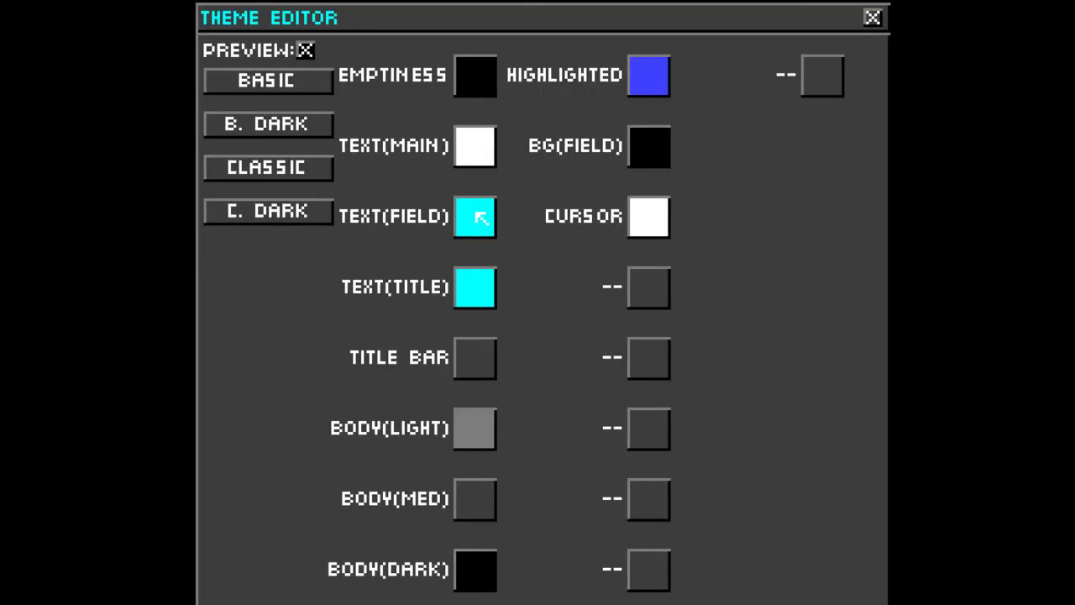
Set the theme's main text color to light gray.
{"action": "left_click", "coordinate": [478, 147]}
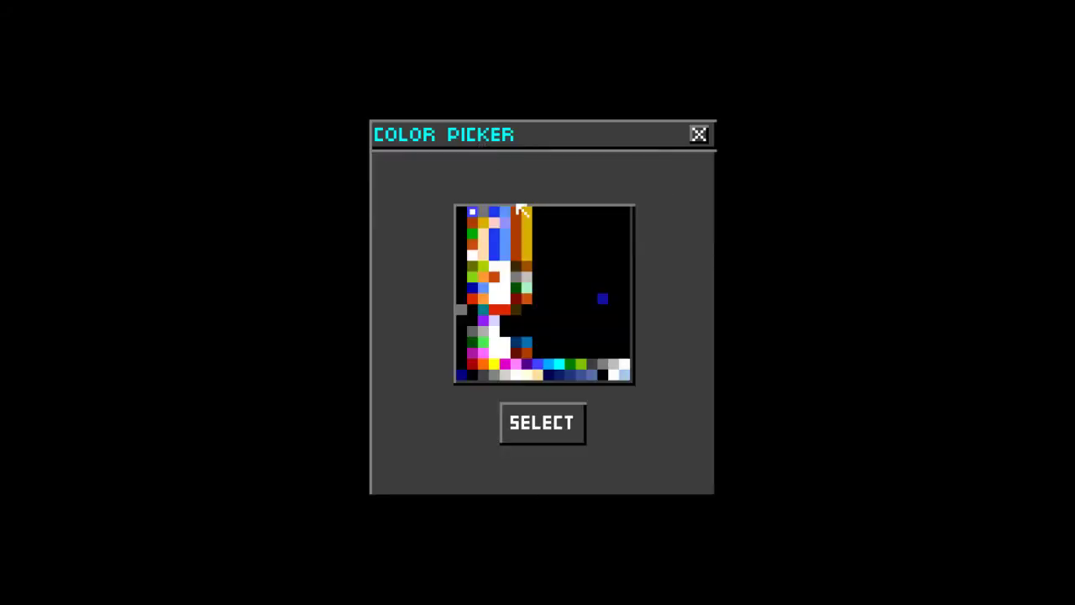
{"action": "left_click", "coordinate": [526, 280]}
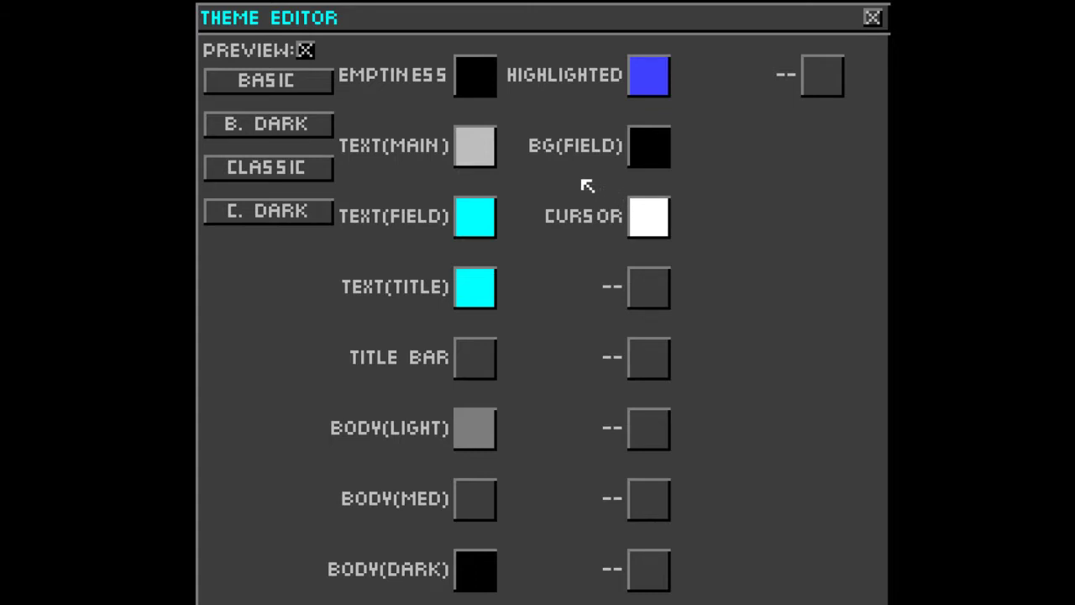
Set the theme's cursor color to gold and leave the theme editor.
{"action": "left_click", "coordinate": [648, 220]}
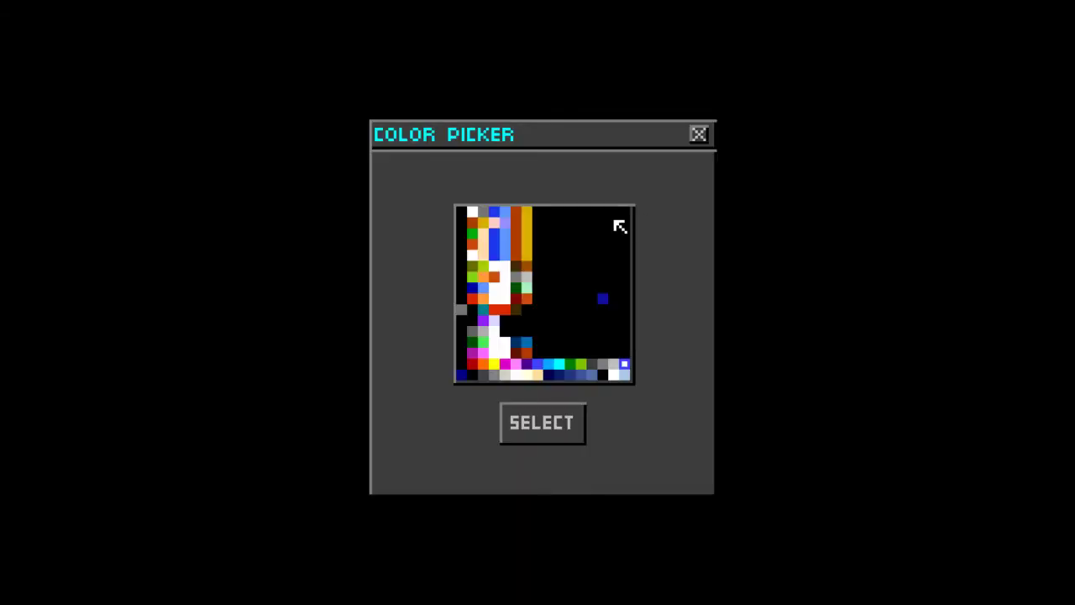
{"action": "double_click", "coordinate": [532, 243]}
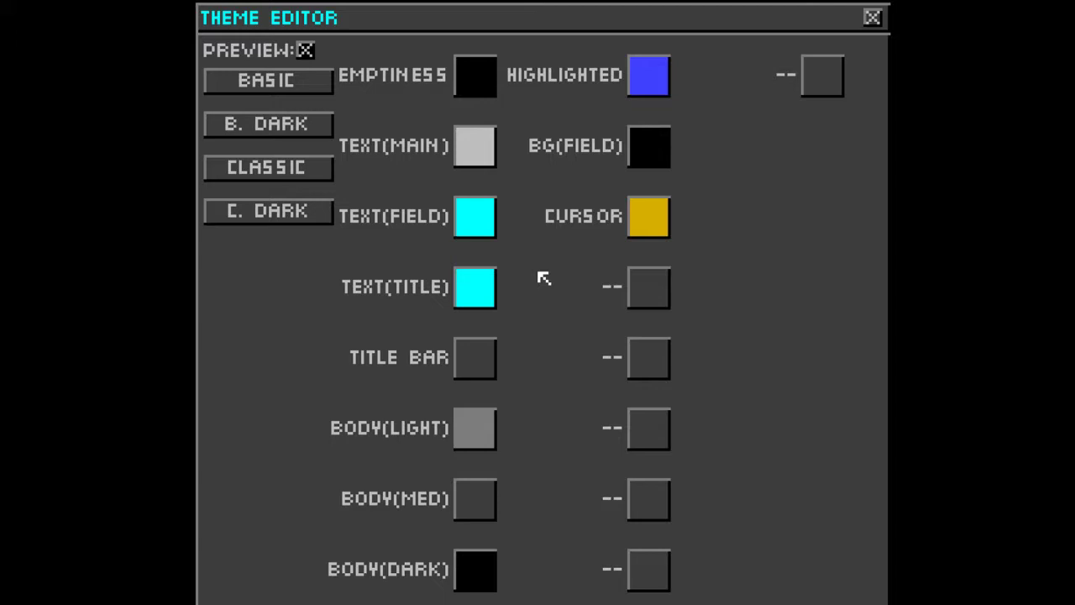
{"action": "left_click", "coordinate": [667, 211]}
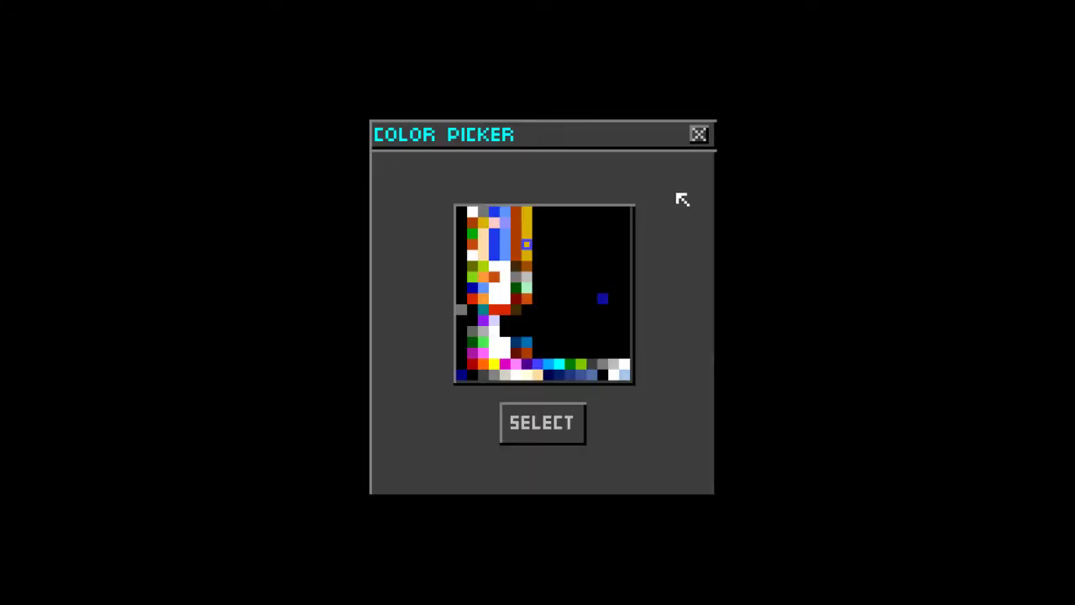
{"action": "left_click", "coordinate": [699, 136]}
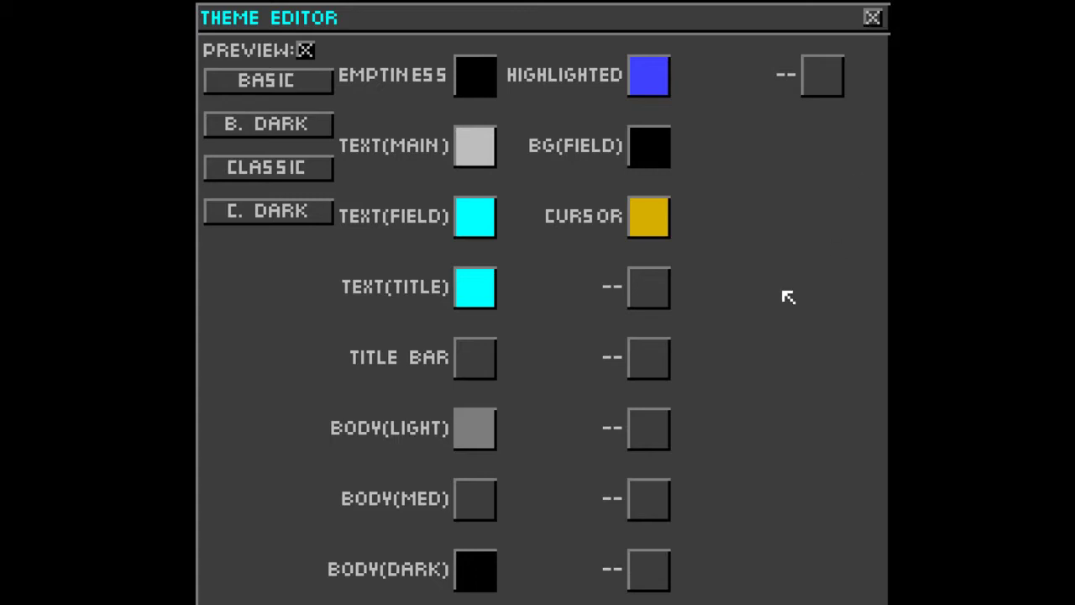
{"action": "key", "text": "Escape"}
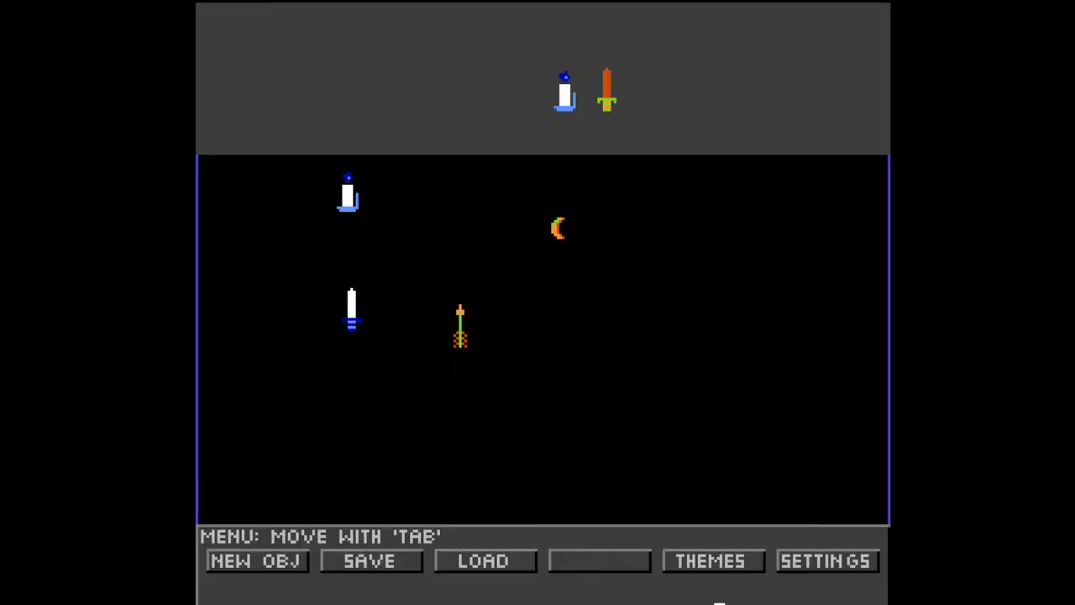
Select the arrow and the white sword in turn, and set the theme's highlighted color to burnt orange.
{"action": "left_click", "coordinate": [467, 332]}
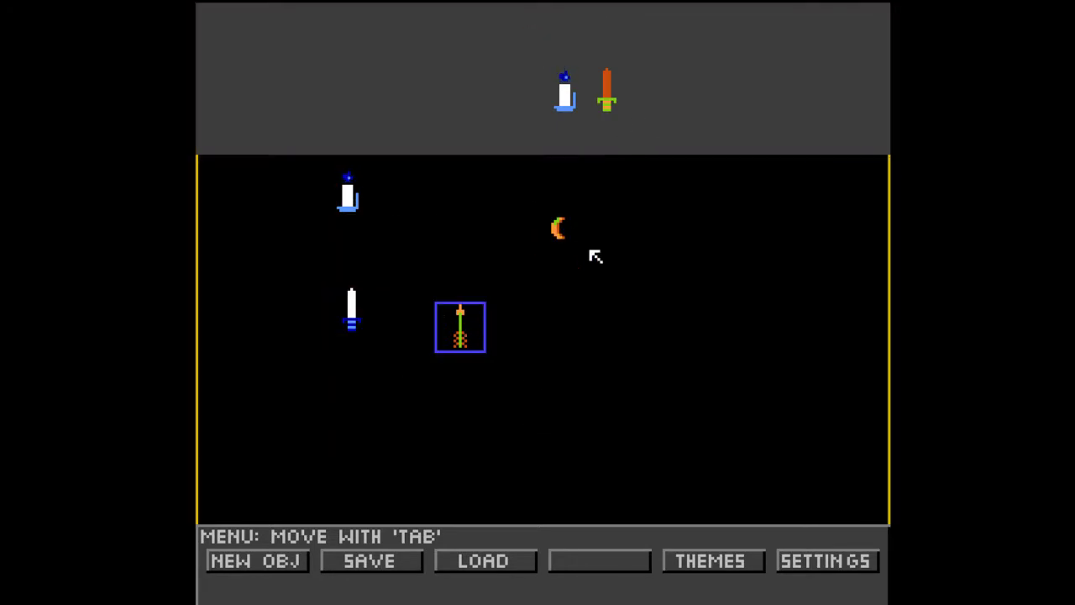
{"action": "left_click", "coordinate": [372, 320]}
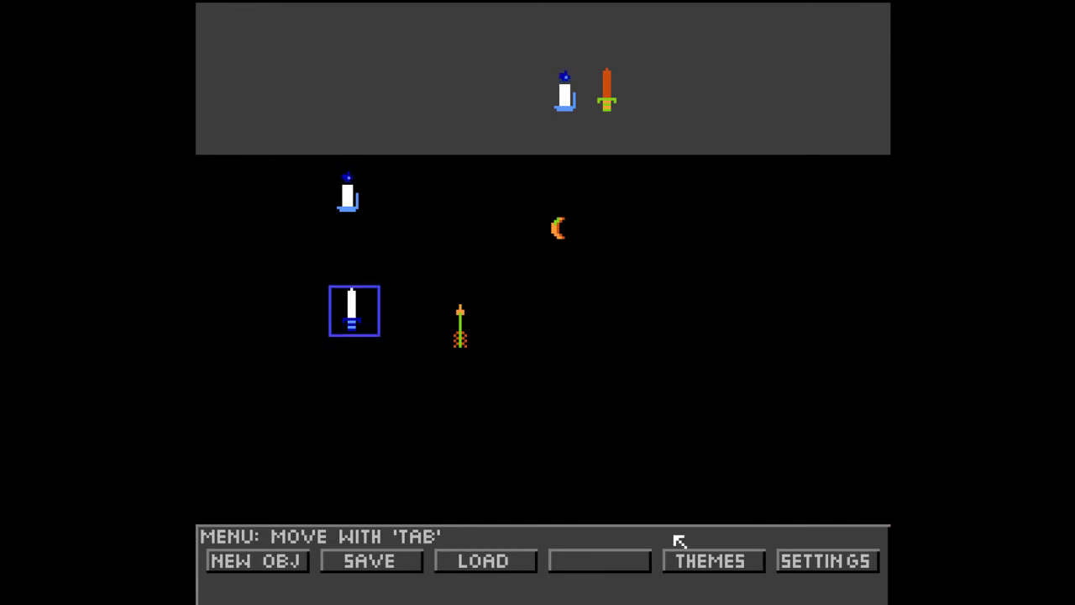
{"action": "left_click", "coordinate": [684, 558]}
{"action": "left_click", "coordinate": [657, 93]}
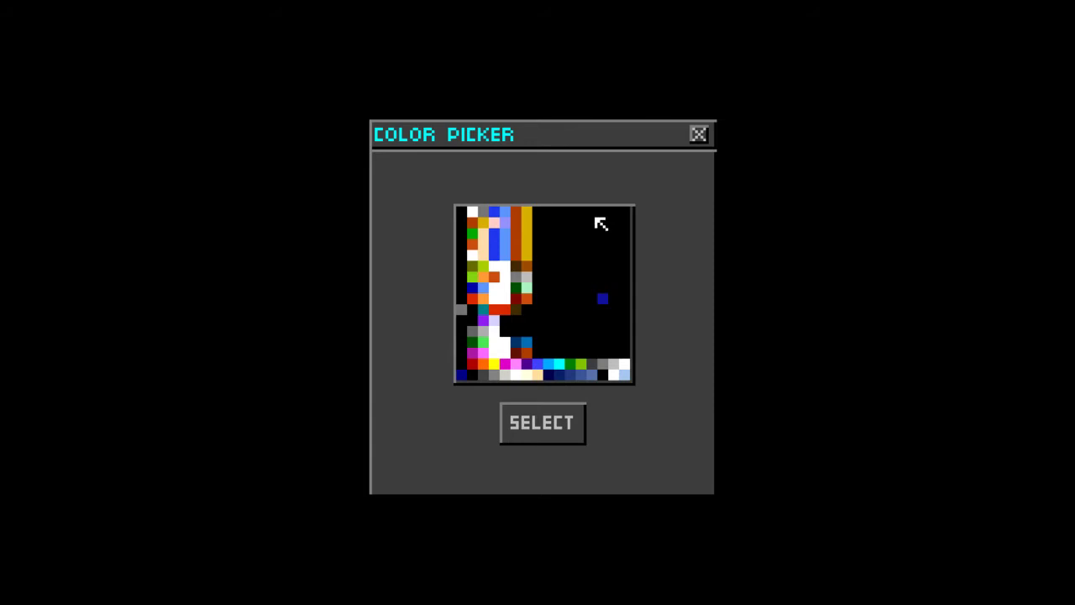
{"action": "left_click", "coordinate": [517, 252]}
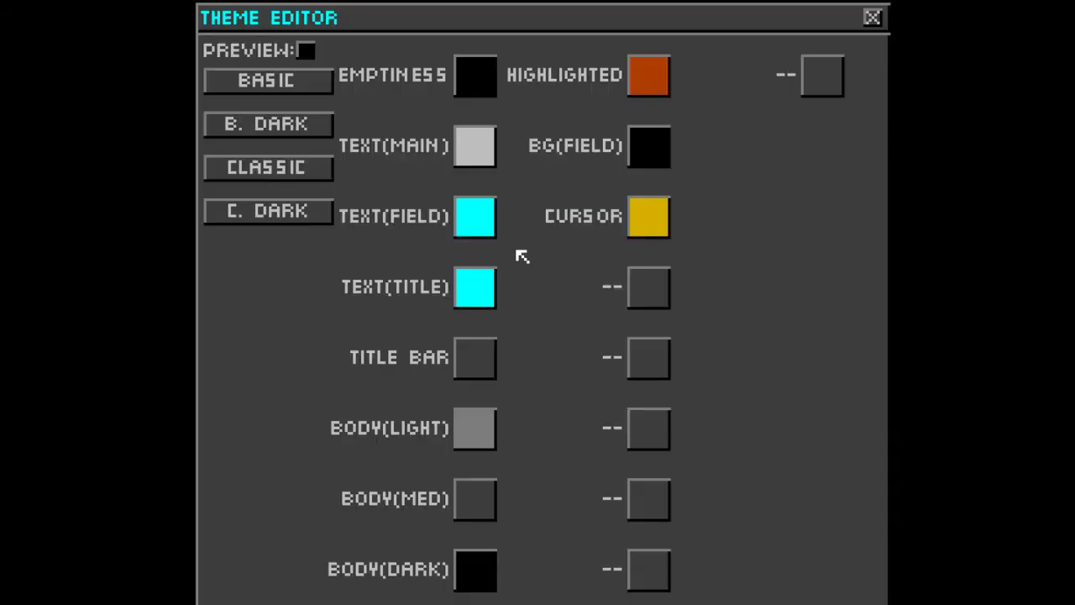
{"action": "key", "text": "Escape"}
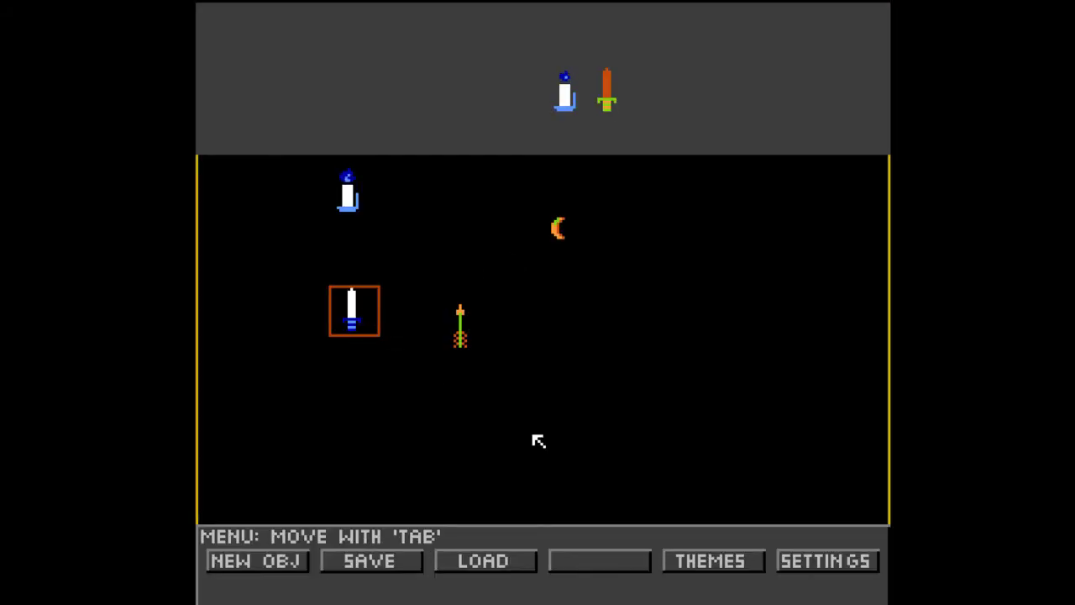
Try the Basic preset in the theme editor and exit without keeping it.
{"action": "left_click", "coordinate": [679, 564]}
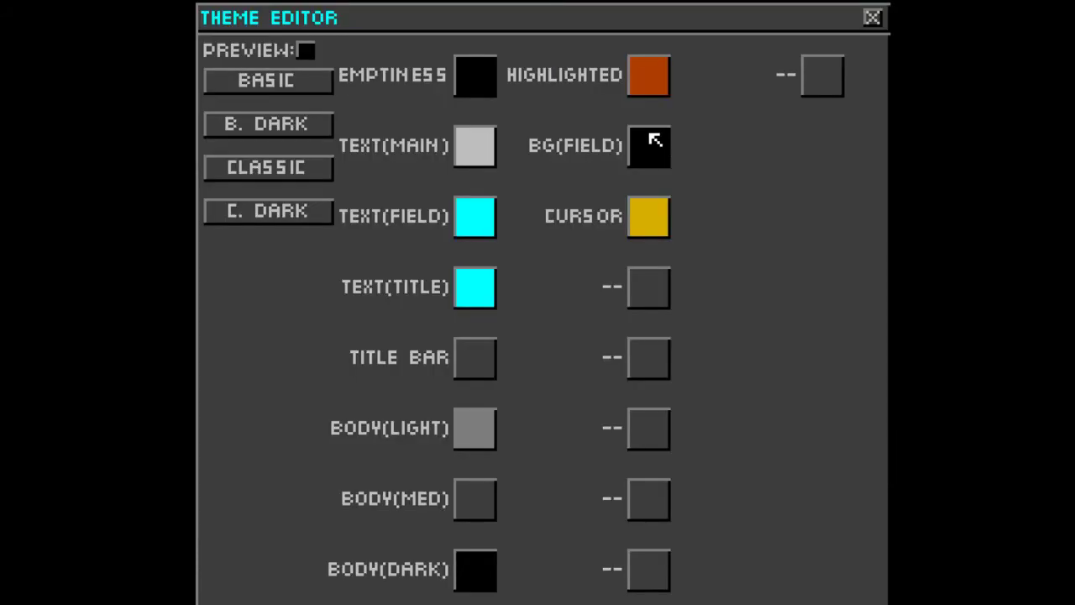
{"action": "left_click", "coordinate": [315, 84]}
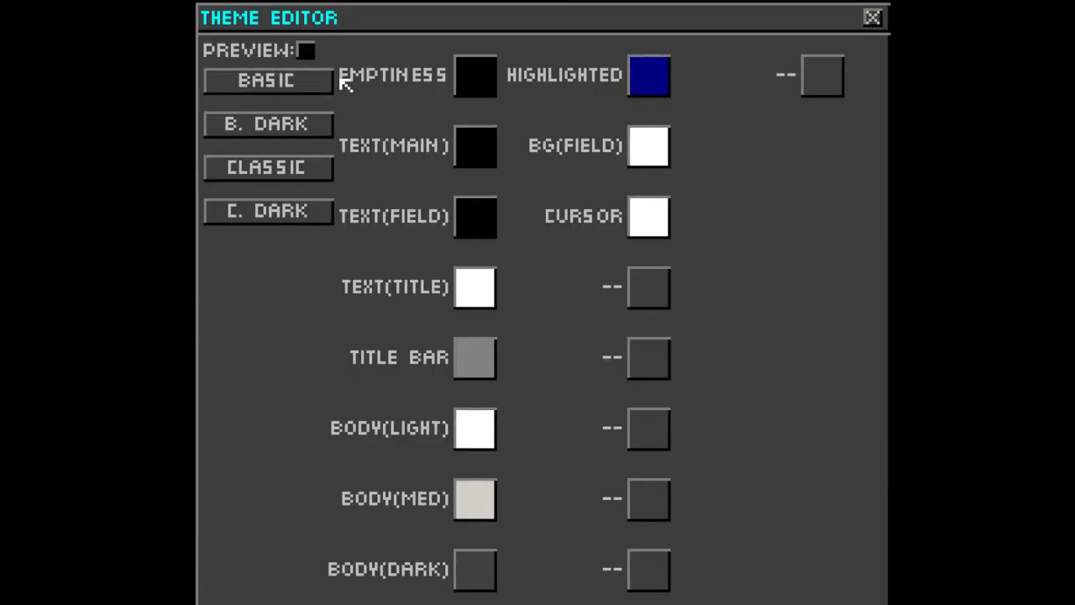
{"action": "left_click", "coordinate": [306, 51]}
{"action": "key", "text": "Escape"}
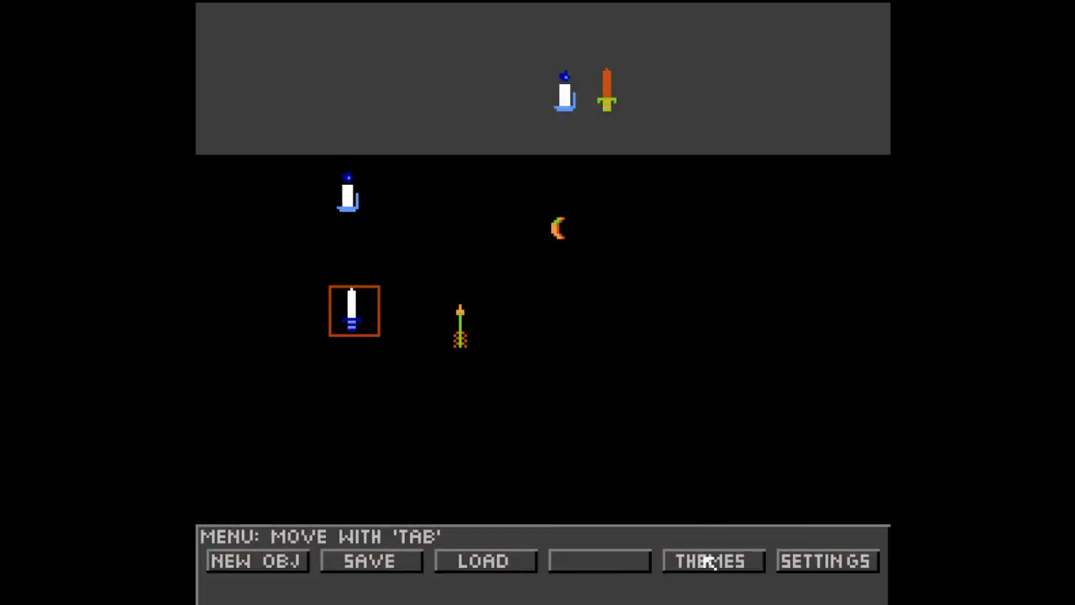
{"action": "left_click", "coordinate": [706, 560]}
{"action": "key", "text": "Escape"}
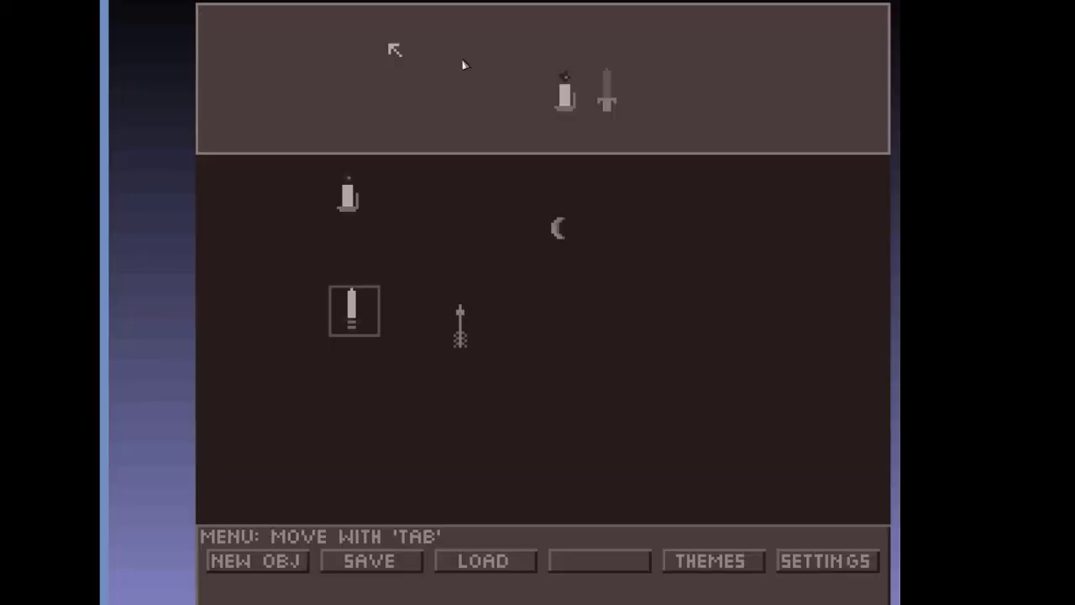
{"action": "left_click", "coordinate": [693, 558]}
{"action": "key", "text": "Escape"}
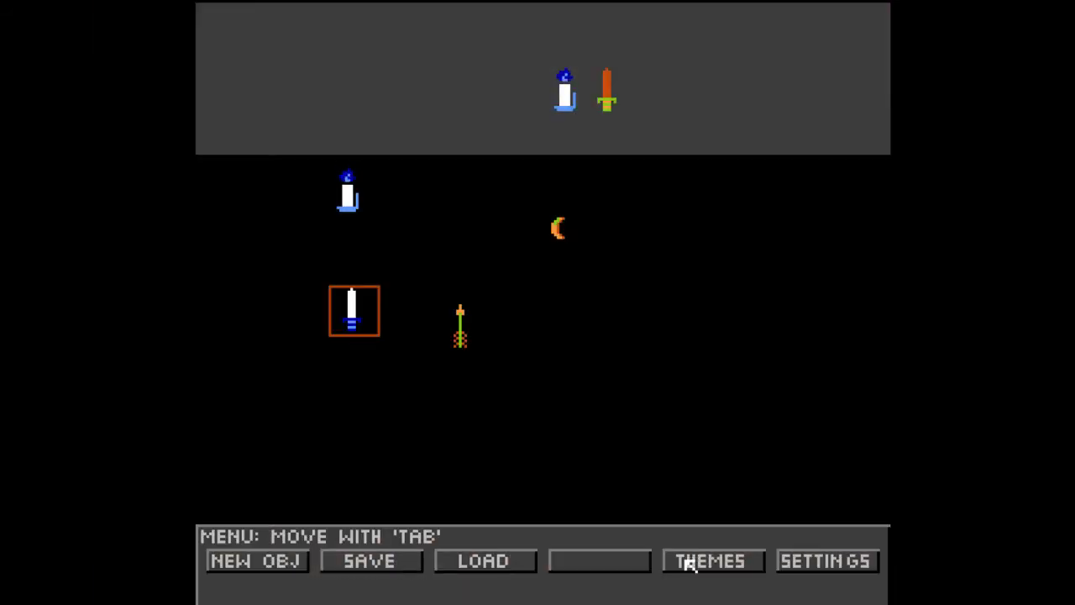
{"action": "left_click", "coordinate": [688, 564]}
{"action": "key", "text": "Escape"}
{"action": "key", "text": "Escape"}
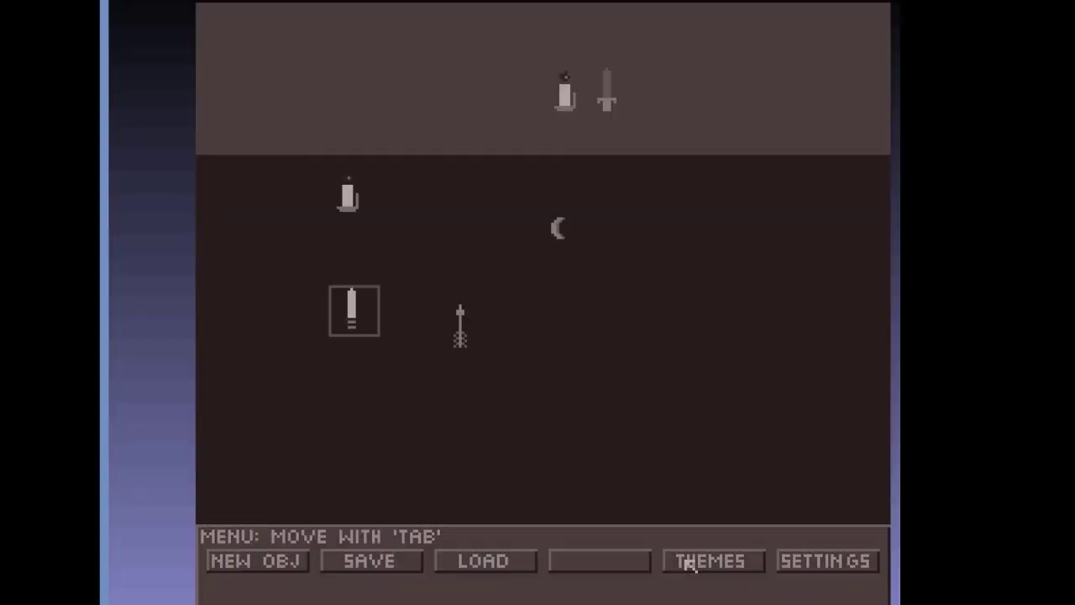
{"action": "key", "text": "Escape"}
{"action": "key", "text": "Escape"}
{"action": "key", "text": "Escape"}
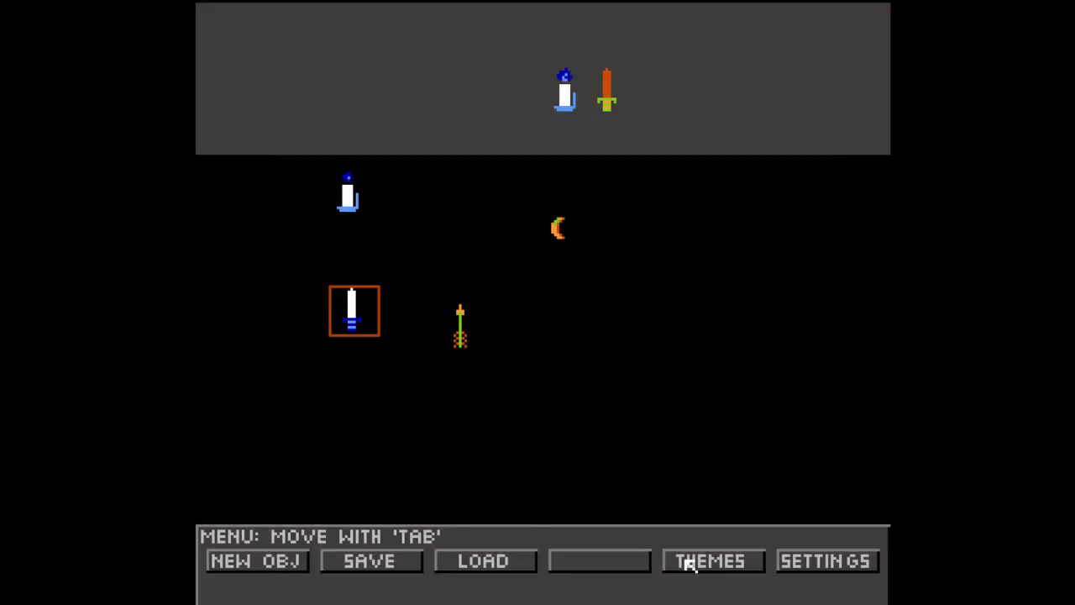
{"action": "key", "text": "Escape"}
{"action": "key", "text": "Escape"}
Reopen the theme editor, move the selection around the color picker's grid, and set the highlighted color to light blue.
{"action": "left_click", "coordinate": [689, 563]}
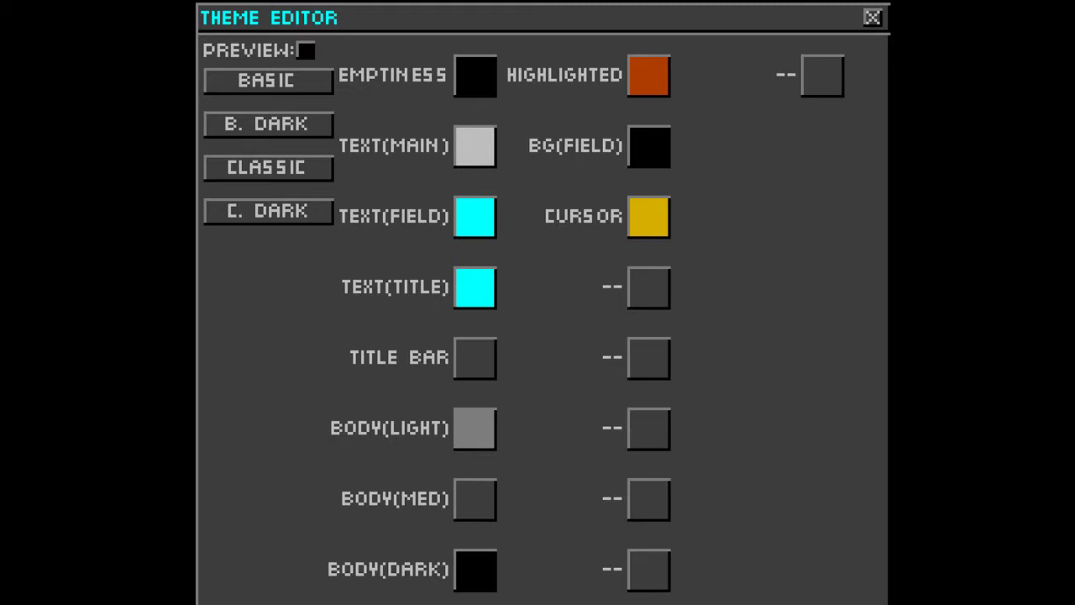
{"action": "left_click", "coordinate": [652, 79]}
{"action": "left_click", "coordinate": [581, 244]}
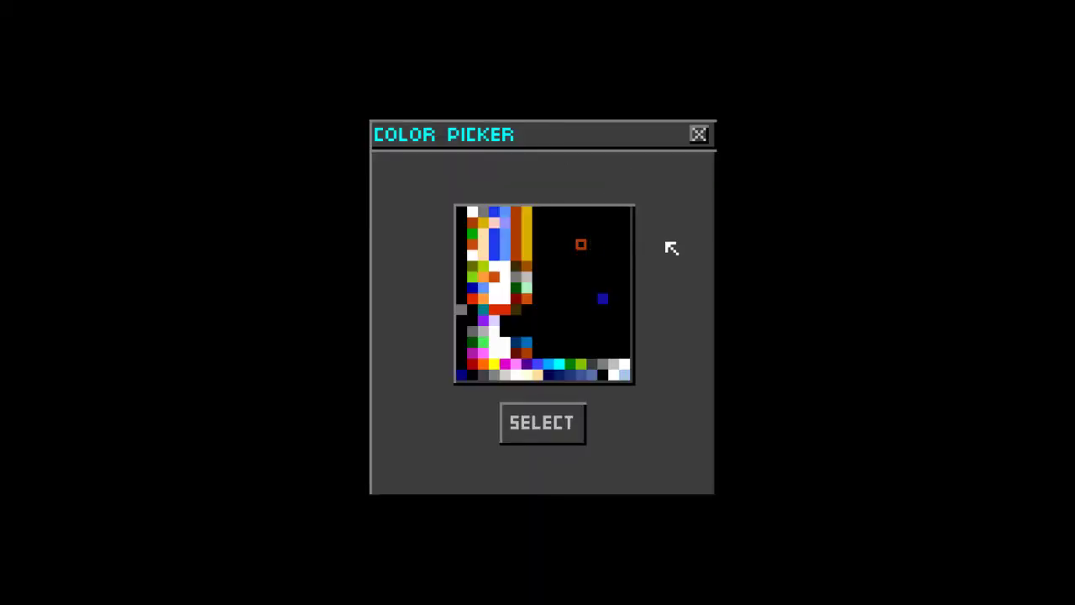
{"action": "key", "text": "Left"}
{"action": "key", "text": "Up"}
{"action": "key", "text": "Down"}
{"action": "key", "text": "Down"}
{"action": "key", "text": "Down"}
{"action": "key", "text": "Down"}
{"action": "key", "text": "Down"}
{"action": "key", "text": "Down"}
{"action": "key", "text": "Down"}
{"action": "key", "text": "Down"}
{"action": "key", "text": "Up"}
{"action": "key", "text": "Down"}
{"action": "key", "text": "Down"}
{"action": "key", "text": "Down"}
{"action": "key", "text": "Down"}
{"action": "key", "text": "Left"}
{"action": "key", "text": "Left"}
{"action": "key", "text": "Left"}
{"action": "key", "text": "Left"}
{"action": "key", "text": "Left"}
{"action": "key", "text": "Left"}
{"action": "key", "text": "Left"}
{"action": "key", "text": "Left"}
{"action": "key", "text": "Left"}
{"action": "key", "text": "Left"}
{"action": "key", "text": "Right"}
{"action": "key", "text": "Right"}
{"action": "key", "text": "Right"}
{"action": "key", "text": "Right"}
{"action": "key", "text": "Right"}
{"action": "key", "text": "Right"}
{"action": "key", "text": "Right"}
{"action": "key", "text": "Right"}
{"action": "key", "text": "Right"}
{"action": "key", "text": "Right"}
{"action": "key", "text": "Right"}
{"action": "key", "text": "Right"}
{"action": "key", "text": "Right"}
{"action": "key", "text": "Right"}
{"action": "key", "text": "Right"}
{"action": "left_click", "coordinate": [700, 136]}
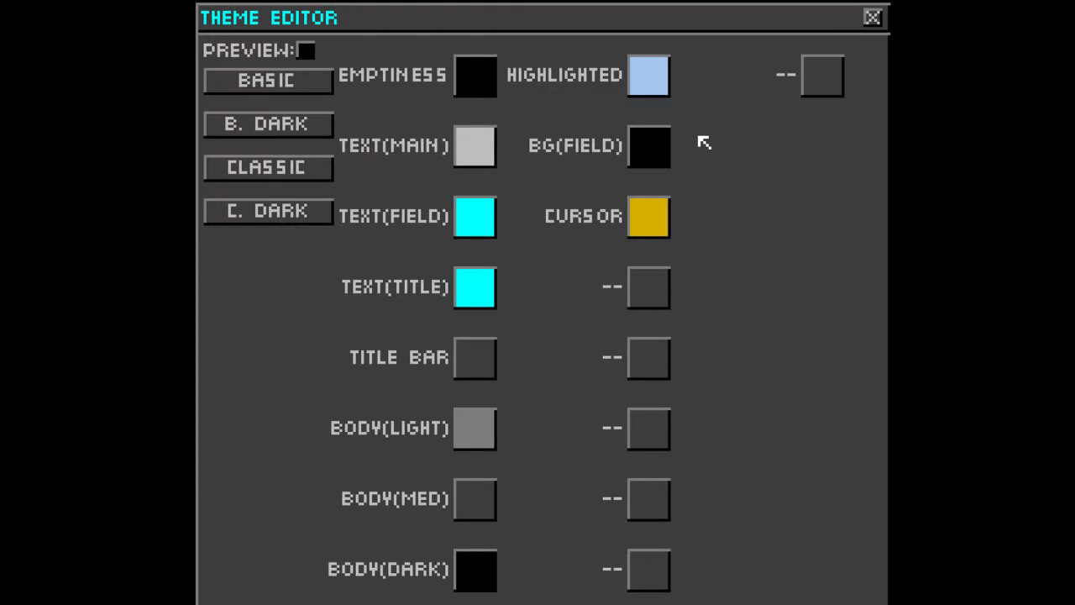
Reload the C. Dark preset, leave the theme editor, and open the settings.
{"action": "left_click", "coordinate": [305, 217]}
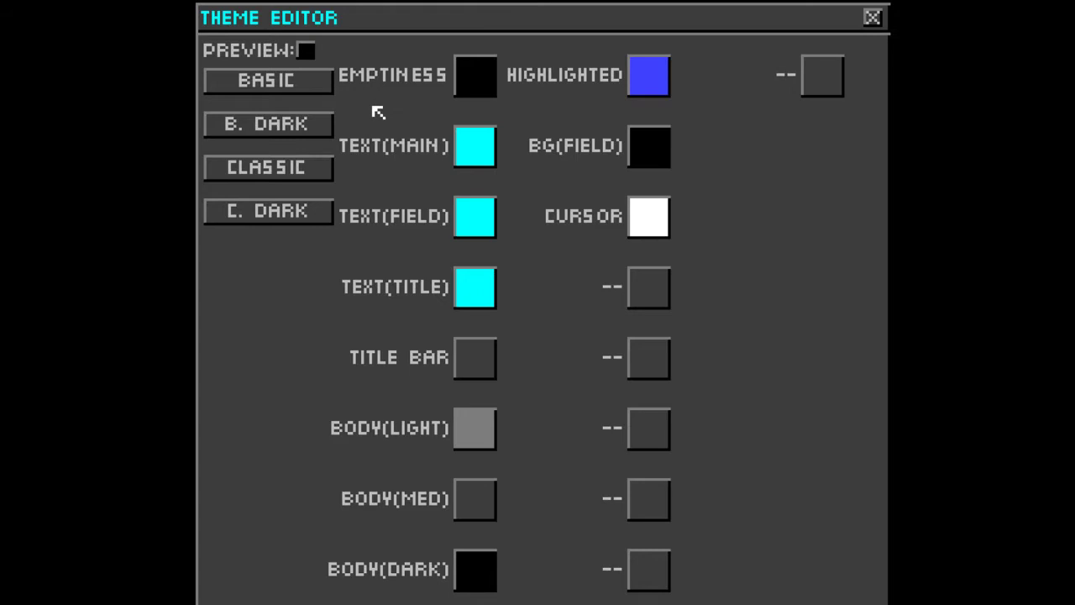
{"action": "key", "text": "Escape"}
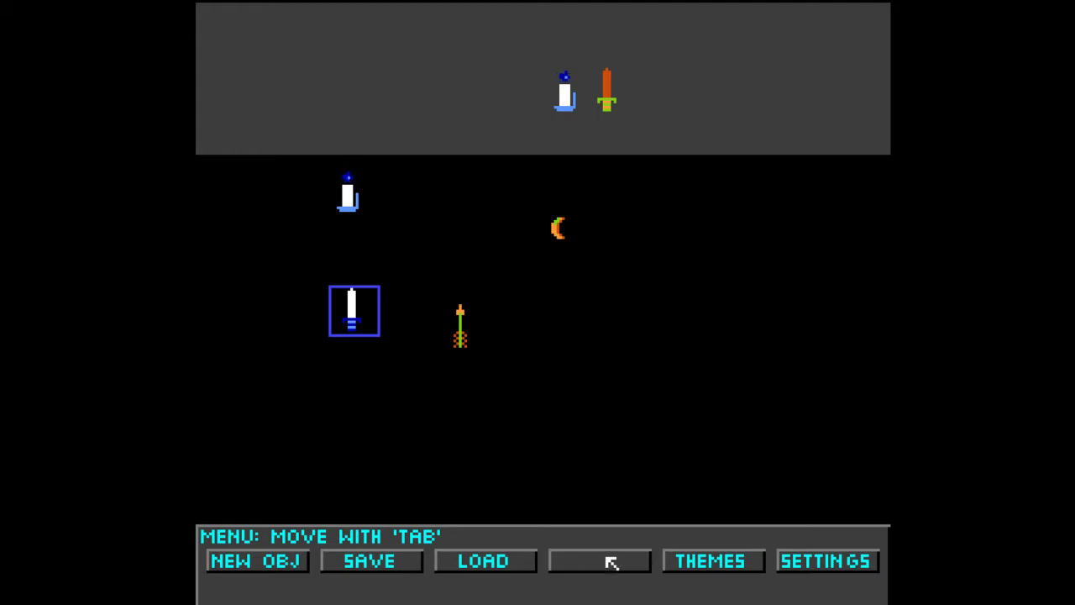
{"action": "left_click", "coordinate": [832, 568]}
{"action": "left_click", "coordinate": [672, 452]}
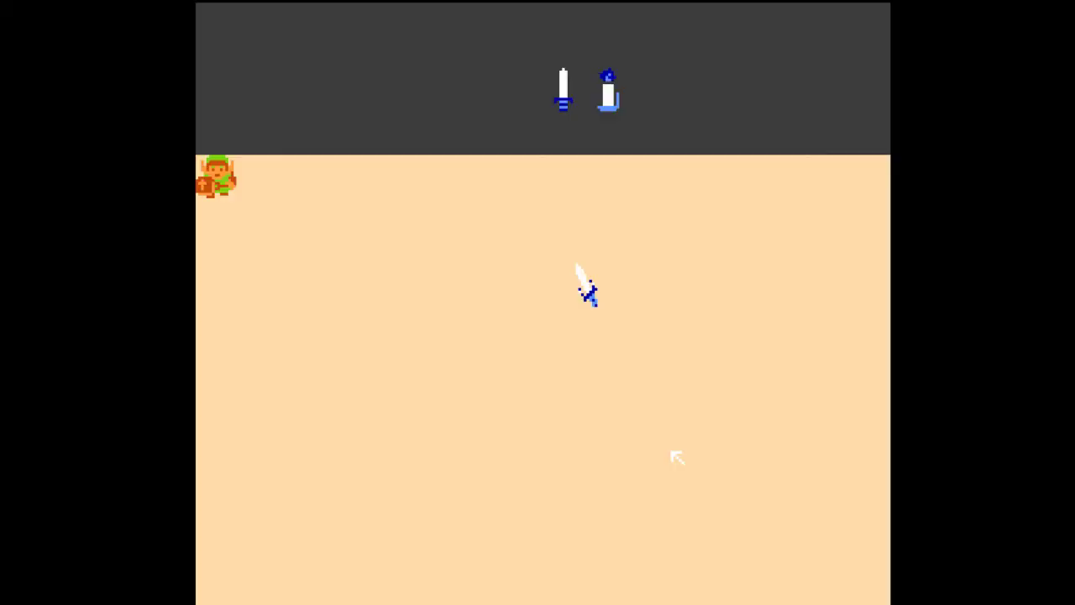
Walk the character down and across the test screen, and open the in-game subscreen to try its item selector.
{"action": "key", "text": "Down"}
{"action": "key", "text": "Right"}
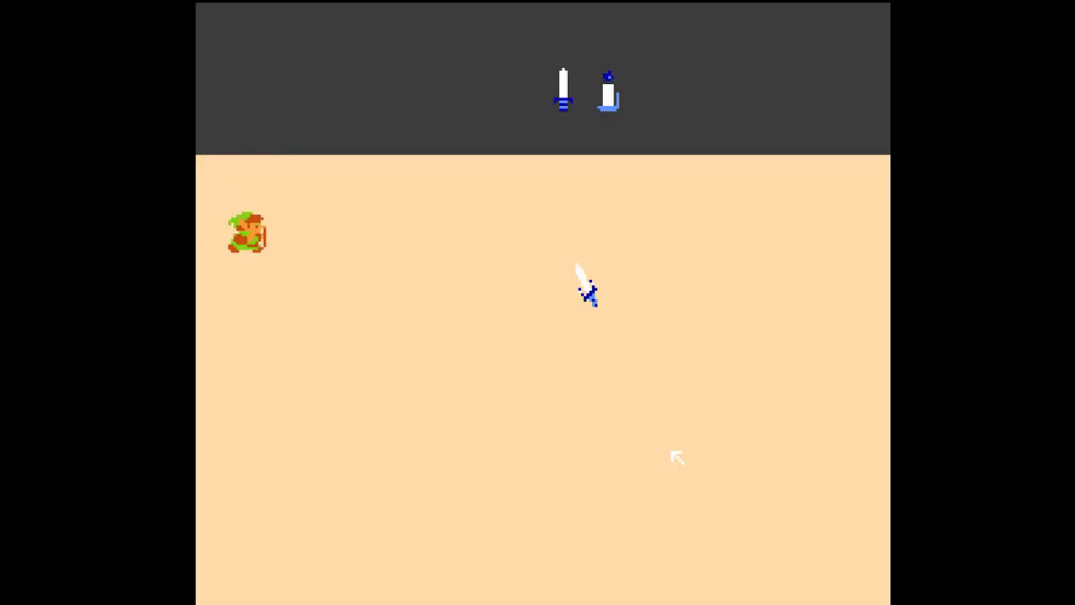
{"action": "key", "text": "Return"}
{"action": "key", "text": "Down"}
{"action": "key", "text": "Right"}
{"action": "key", "text": "Left"}
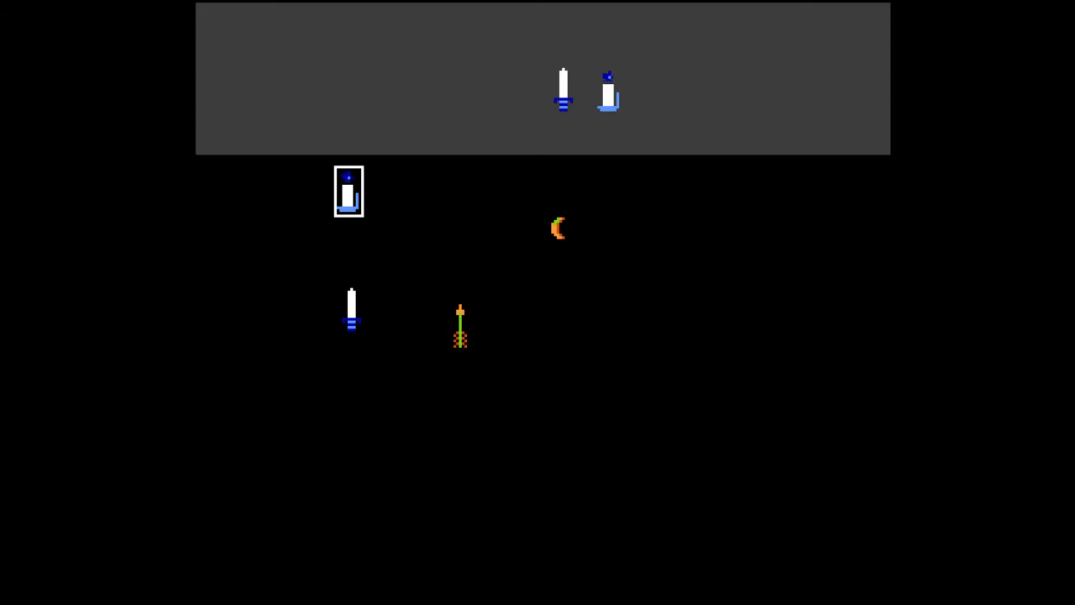
{"action": "key", "text": "Down"}
{"action": "key", "text": "Right"}
{"action": "key", "text": "Up"}
Lower the SFX volume to 24 in the sound settings and return to the subscreen.
{"action": "key", "text": "Escape"}
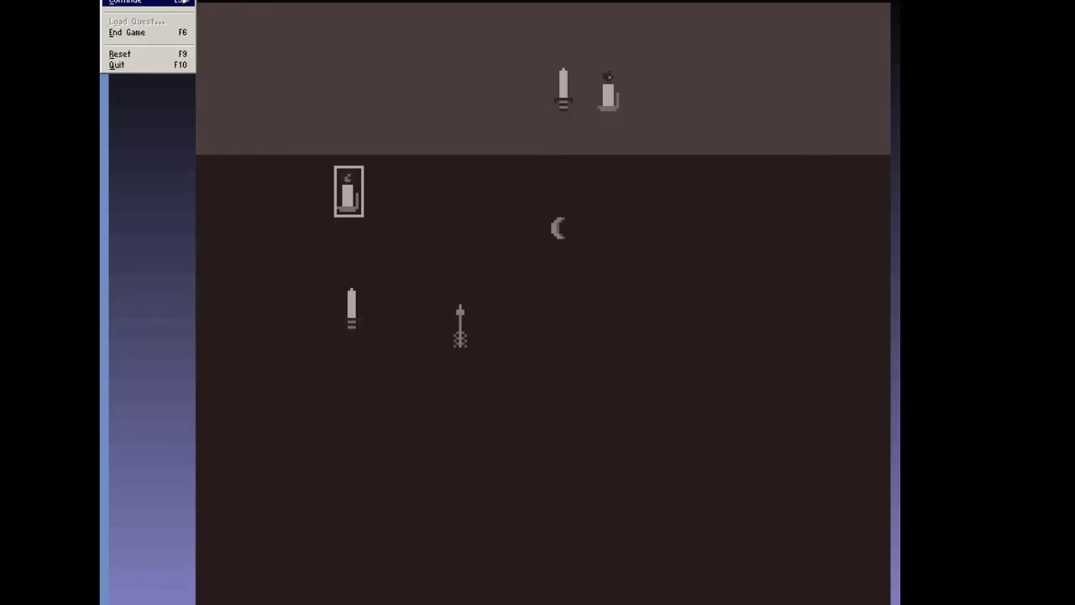
{"action": "left_click", "coordinate": [178, 8]}
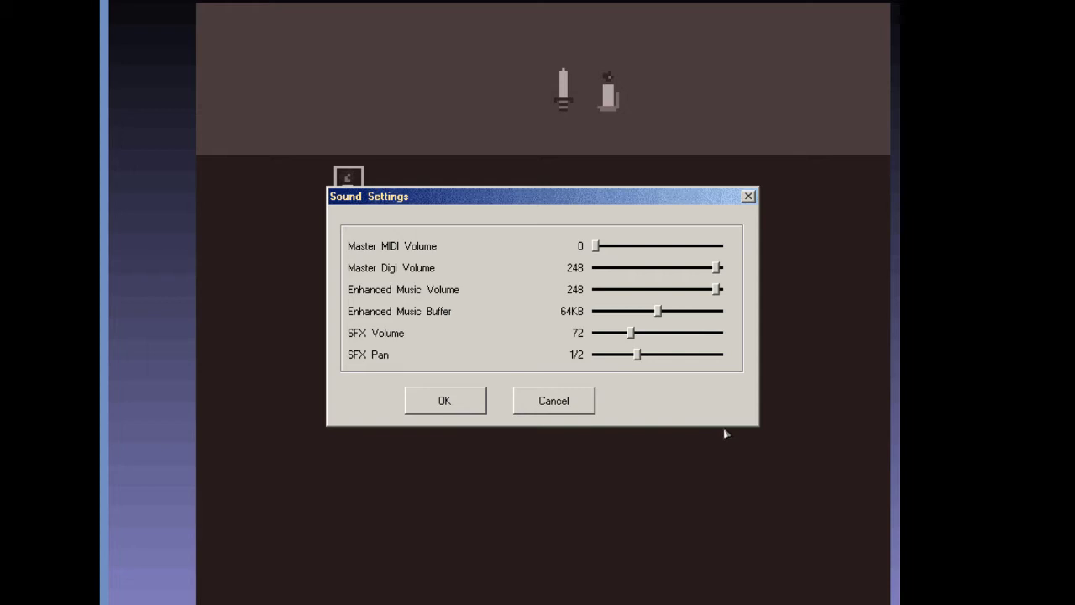
{"action": "left_click_drag", "start_coordinate": [631, 333], "coordinate": [608, 333]}
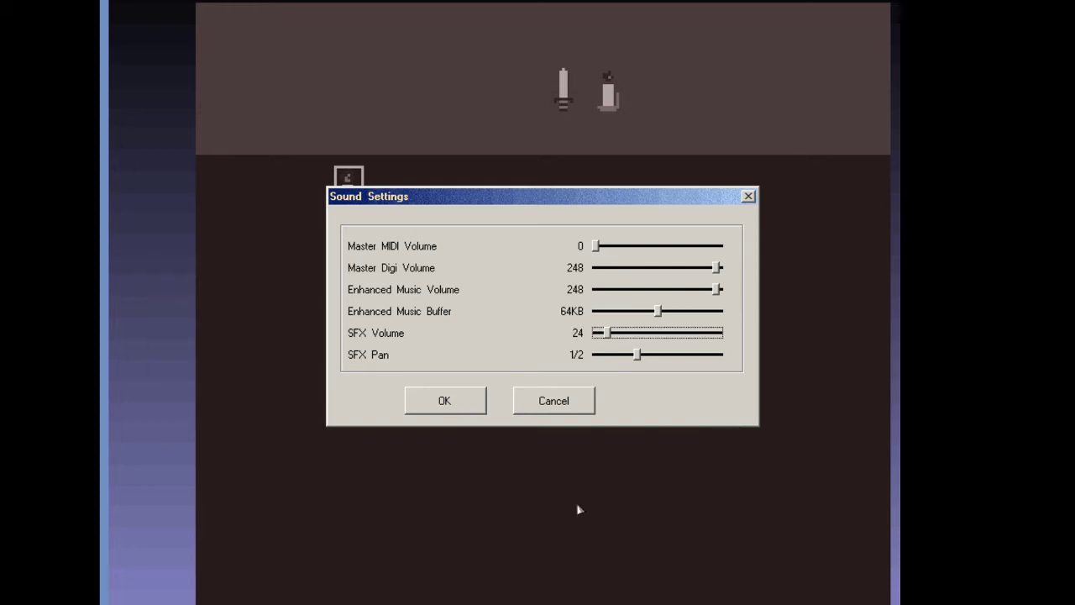
{"action": "key", "text": "Return"}
{"action": "key", "text": "Escape"}
Cycle the item selector leftward through the subscreen items, stopping on the arrow.
{"action": "key", "text": "Left"}
{"action": "key", "text": "Left"}
{"action": "key", "text": "Left"}
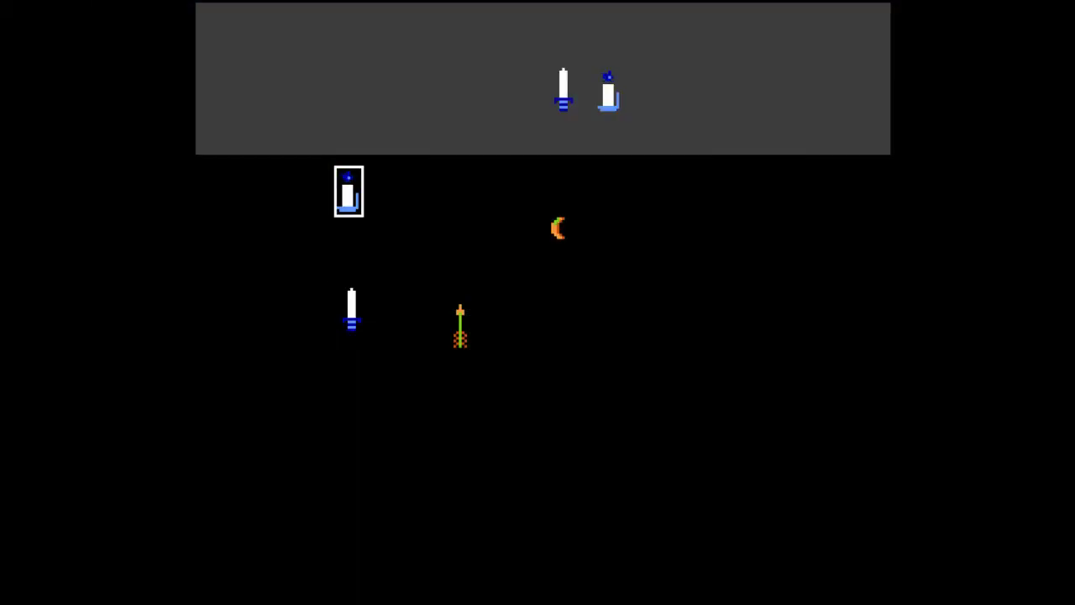
{"action": "key", "text": "Left"}
{"action": "key", "text": "Left"}
{"action": "key", "text": "Left"}
{"action": "key", "text": "Left"}
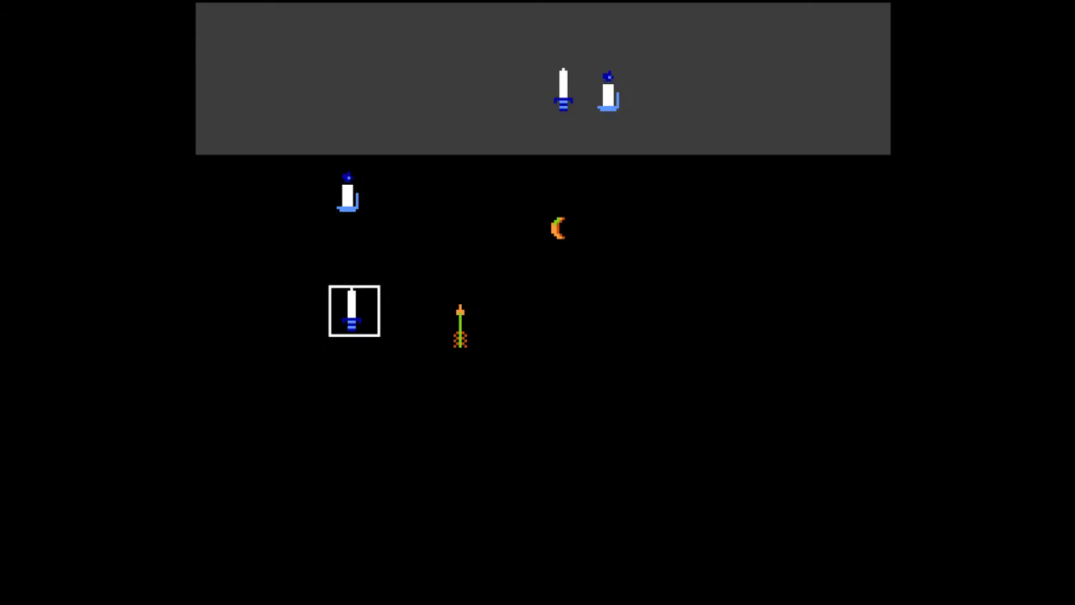
{"action": "key", "text": "Left"}
{"action": "key", "text": "Left"}
{"action": "key", "text": "Left"}
{"action": "key", "text": "Left"}
{"action": "key", "text": "Left"}
{"action": "key", "text": "Left"}
{"action": "key", "text": "Left"}
{"action": "key", "text": "Left"}
{"action": "key", "text": "Left"}
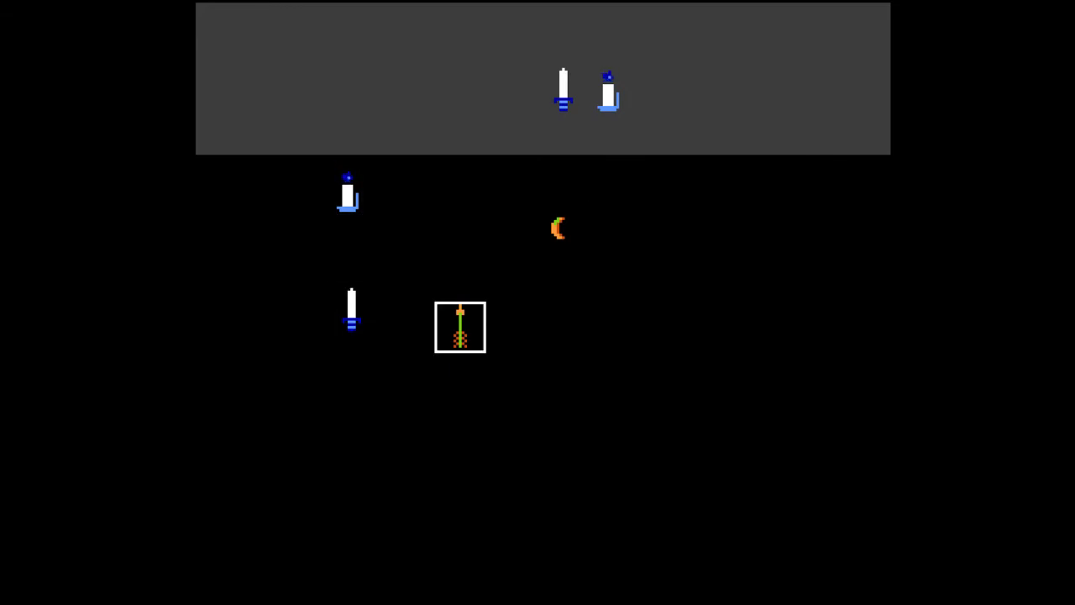
Cycle the item selector repeatedly rightward through the boomerang, sword and other subscreen items.
{"action": "key", "text": "Right"}
{"action": "key", "text": "Right"}
{"action": "key", "text": "Right"}
{"action": "key", "text": "Right"}
{"action": "key", "text": "Right"}
{"action": "key", "text": "Right"}
{"action": "key", "text": "Right"}
{"action": "key", "text": "Right"}
{"action": "key", "text": "Right"}
{"action": "key", "text": "Right"}
{"action": "key", "text": "Right"}
{"action": "key", "text": "Right"}
{"action": "key", "text": "Right"}
{"action": "key", "text": "Right"}
{"action": "key", "text": "Right"}
{"action": "key", "text": "Right"}
{"action": "key", "text": "Right"}
{"action": "key", "text": "Right"}
{"action": "key", "text": "Right"}
{"action": "key", "text": "Right"}
{"action": "key", "text": "Right"}
{"action": "key", "text": "Right"}
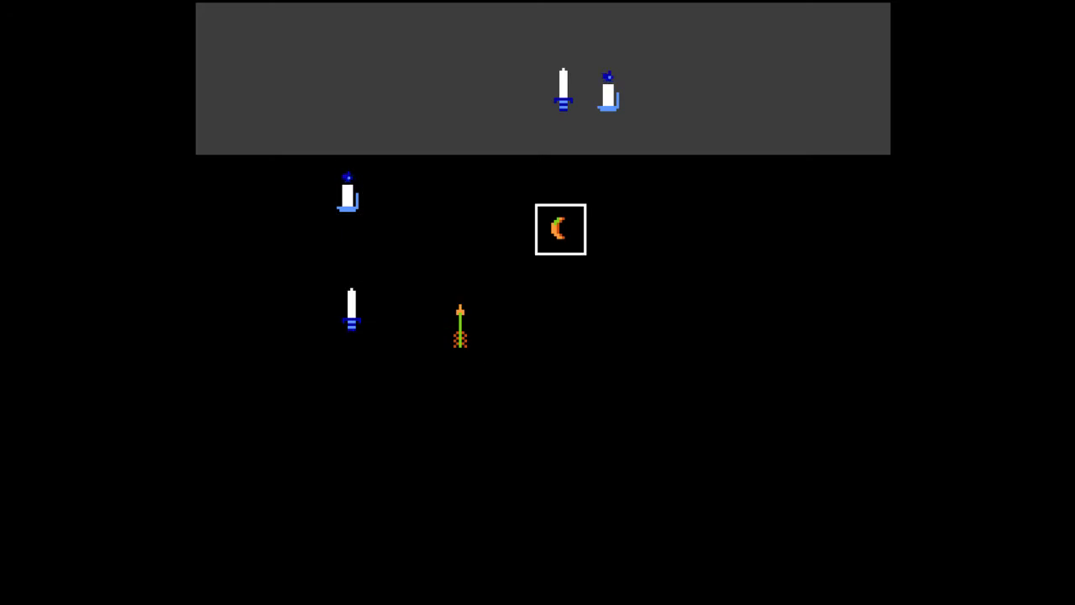
{"action": "key", "text": "Right"}
{"action": "key", "text": "Right"}
{"action": "key", "text": "Right"}
{"action": "key", "text": "Right"}
{"action": "key", "text": "Right"}
{"action": "key", "text": "Right"}
{"action": "key", "text": "Right"}
{"action": "key", "text": "Right"}
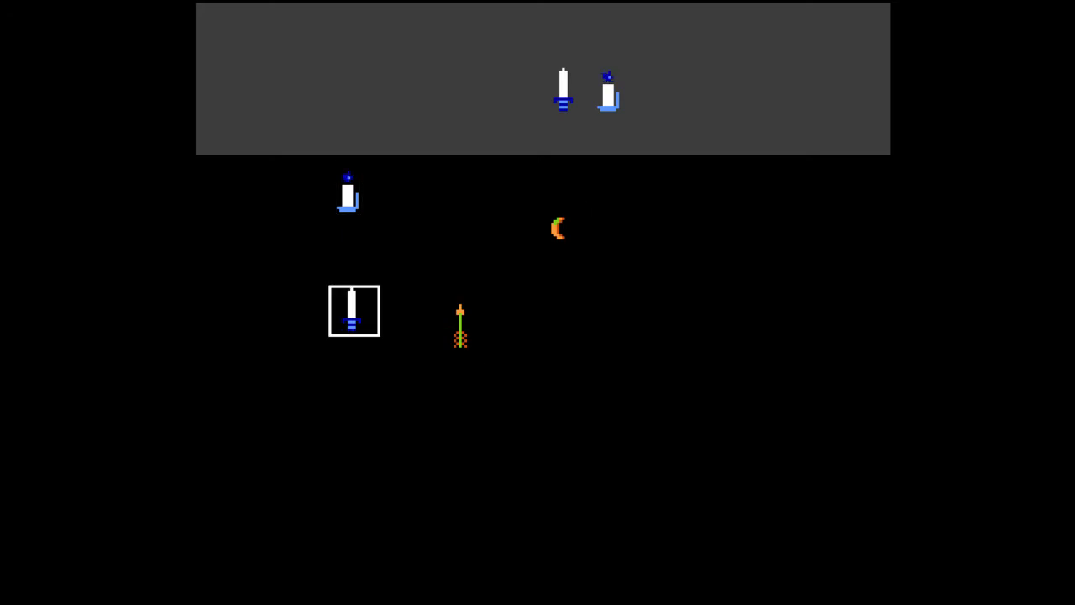
{"action": "key", "text": "Right"}
{"action": "key", "text": "Right"}
{"action": "key", "text": "Right"}
{"action": "key", "text": "Right"}
{"action": "key", "text": "Right"}
{"action": "key", "text": "Right"}
{"action": "key", "text": "Right"}
{"action": "key", "text": "Right"}
{"action": "key", "text": "Right"}
{"action": "key", "text": "Right"}
{"action": "key", "text": "Right"}
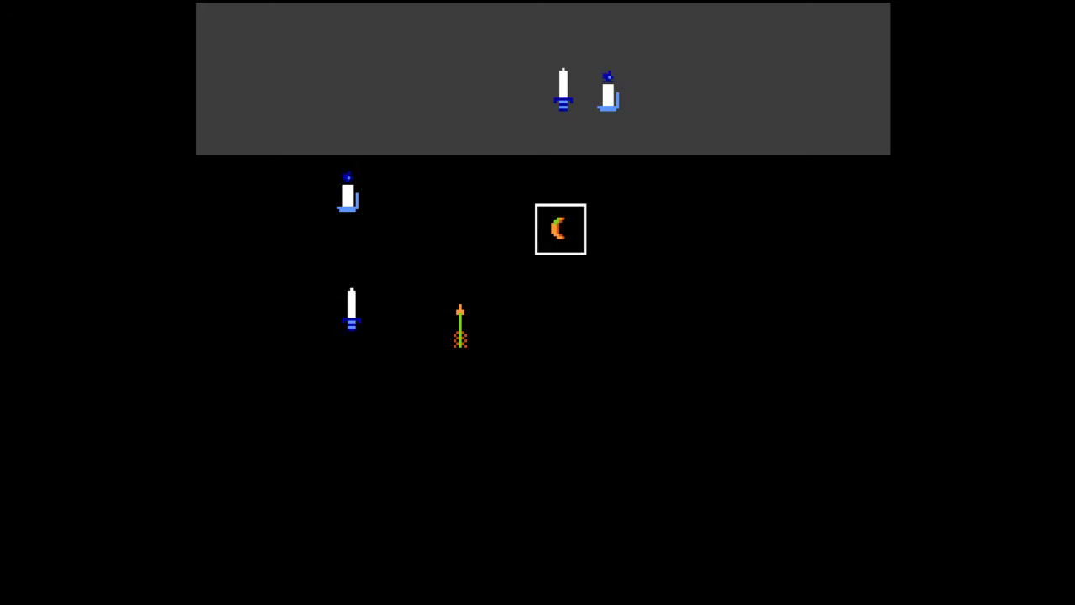
{"action": "key", "text": "Right"}
{"action": "key", "text": "Right"}
{"action": "key", "text": "Right"}
{"action": "key", "text": "Right"}
{"action": "key", "text": "Right"}
{"action": "key", "text": "Right"}
{"action": "key", "text": "Right"}
{"action": "key", "text": "Right"}
{"action": "key", "text": "Right"}
Move the item selector leftward back onto the arrow.
{"action": "key", "text": "Left"}
{"action": "key", "text": "Left"}
{"action": "key", "text": "Left"}
{"action": "key", "text": "Left"}
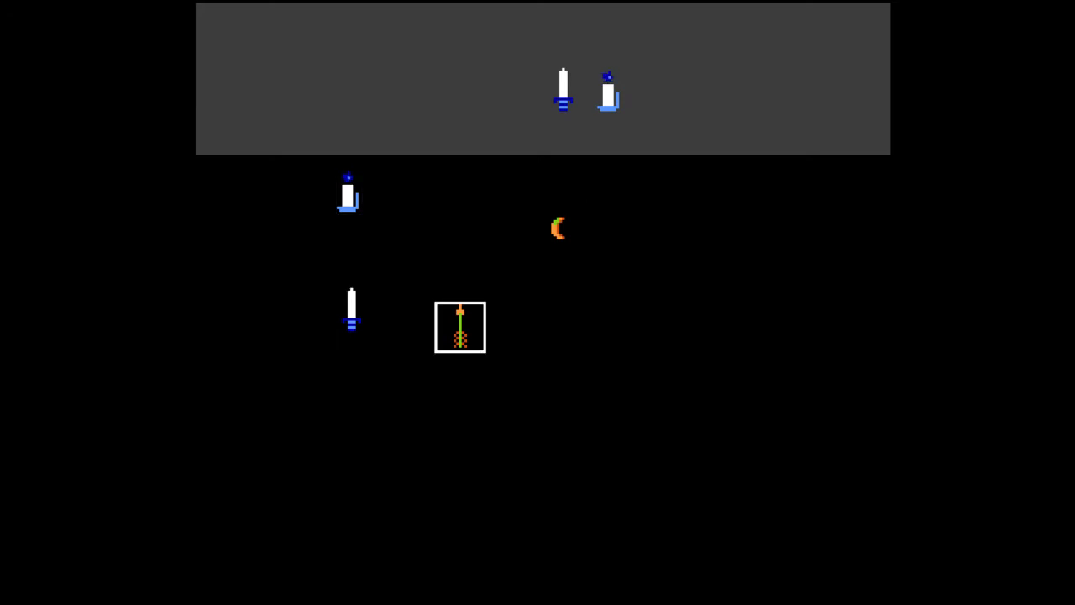
Cycle the item selector leftward many times through the sword, boomerang and other items until it rests on the arrow again.
{"action": "key", "text": "Left"}
{"action": "key", "text": "Left"}
{"action": "key", "text": "Left"}
{"action": "key", "text": "Left"}
{"action": "key", "text": "Left"}
{"action": "key", "text": "Left"}
{"action": "key", "text": "Left"}
{"action": "key", "text": "Left"}
{"action": "key", "text": "Left"}
{"action": "key", "text": "Left"}
{"action": "key", "text": "Left"}
{"action": "key", "text": "Left"}
{"action": "key", "text": "Left"}
{"action": "key", "text": "Left"}
{"action": "key", "text": "Left"}
{"action": "key", "text": "Left"}
{"action": "key", "text": "Left"}
{"action": "key", "text": "Left"}
{"action": "key", "text": "Left"}
{"action": "key", "text": "Left"}
{"action": "key", "text": "Left"}
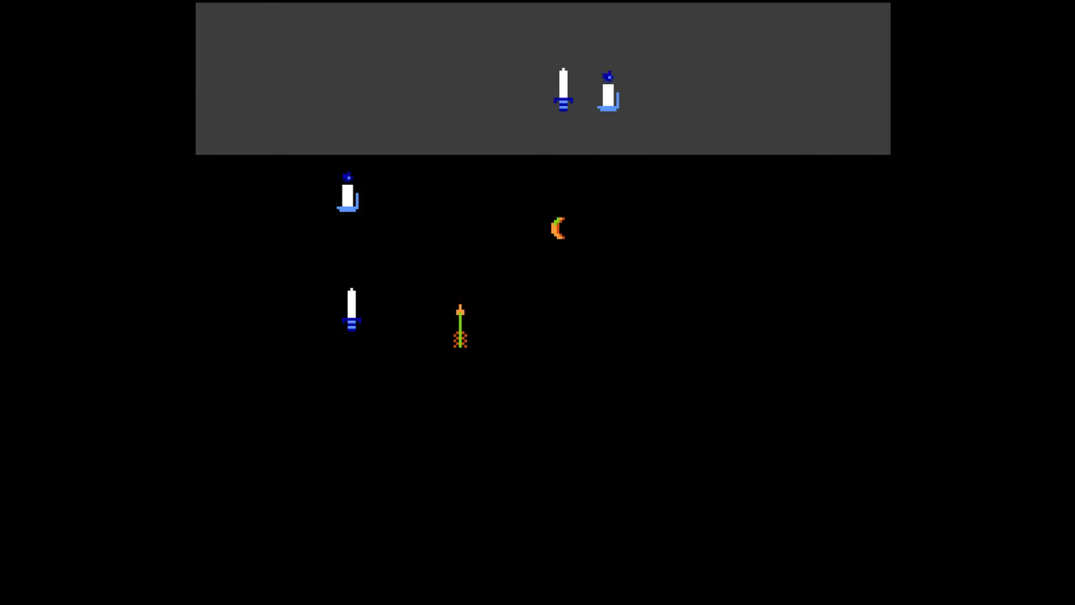
{"action": "key", "text": "Left"}
{"action": "key", "text": "Left"}
{"action": "key", "text": "Left"}
{"action": "key", "text": "Left"}
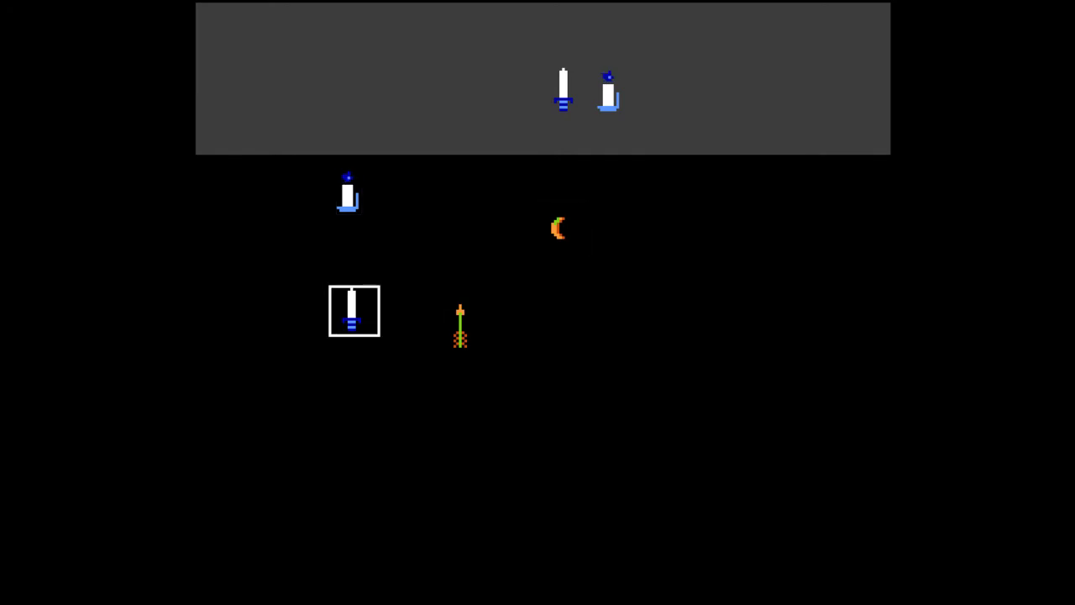
{"action": "key", "text": "Left"}
{"action": "key", "text": "Left"}
{"action": "key", "text": "Left"}
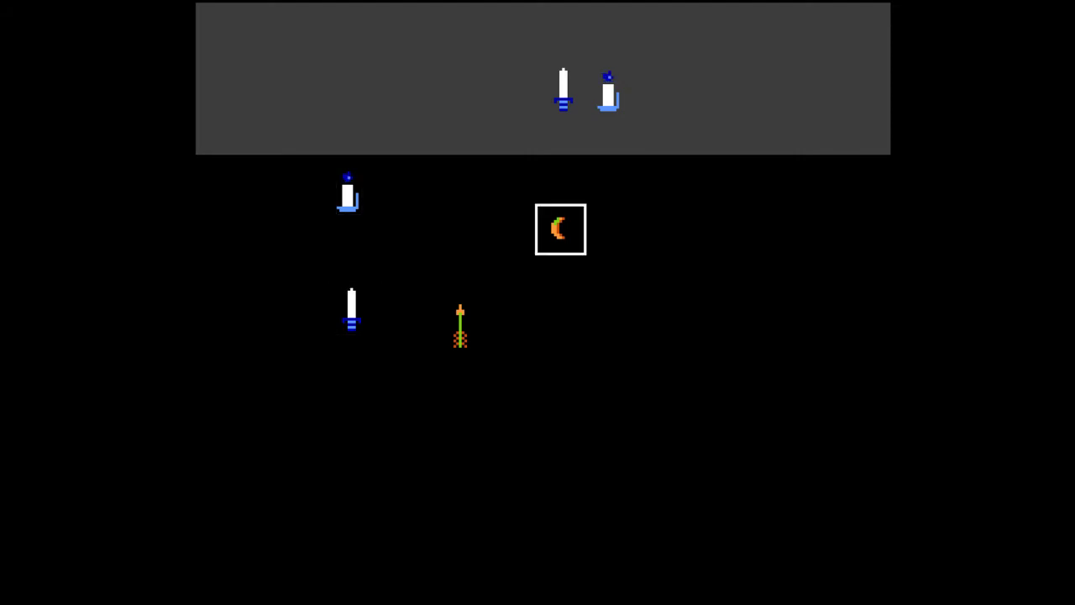
{"action": "key", "text": "Left"}
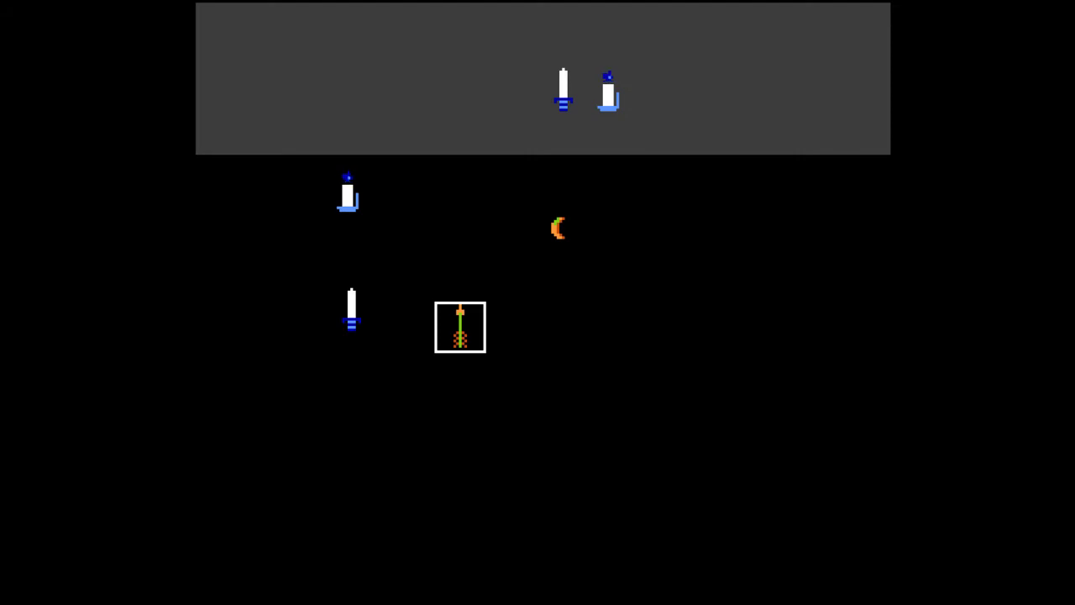
Move the item selector from the arrow to the sword, up to the candle, and back to the arrow.
{"action": "key", "text": "Left"}
{"action": "key", "text": "Up"}
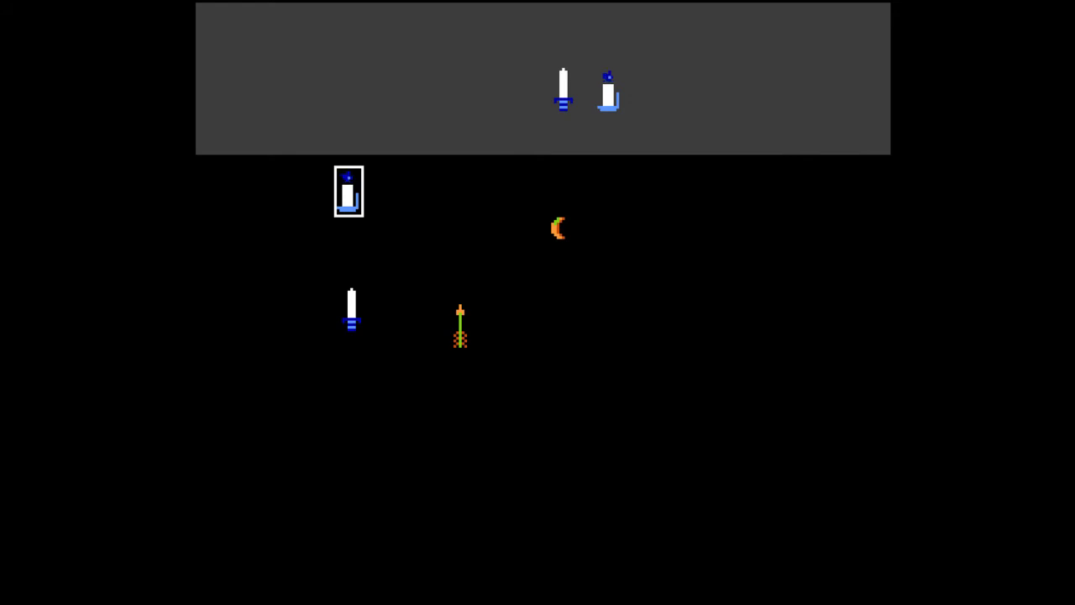
{"action": "key", "text": "Down"}
{"action": "key", "text": "Right"}
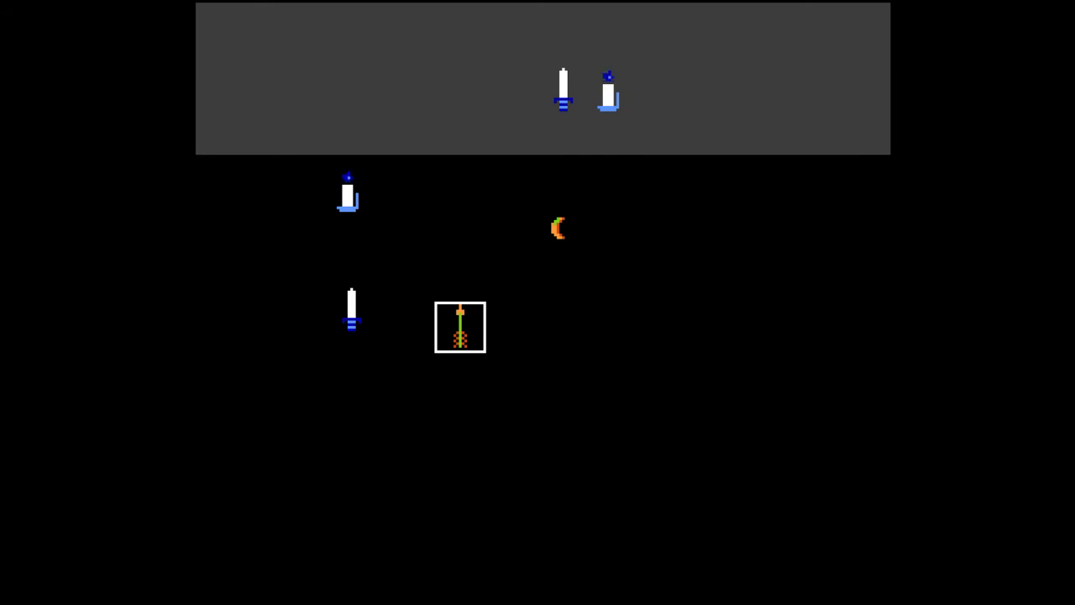
Return to the subscreen editor, align the boomerang and arrow in one row between the candle and sword heights, and save the layout.
{"action": "key", "text": "Return"}
{"action": "key", "text": "Escape"}
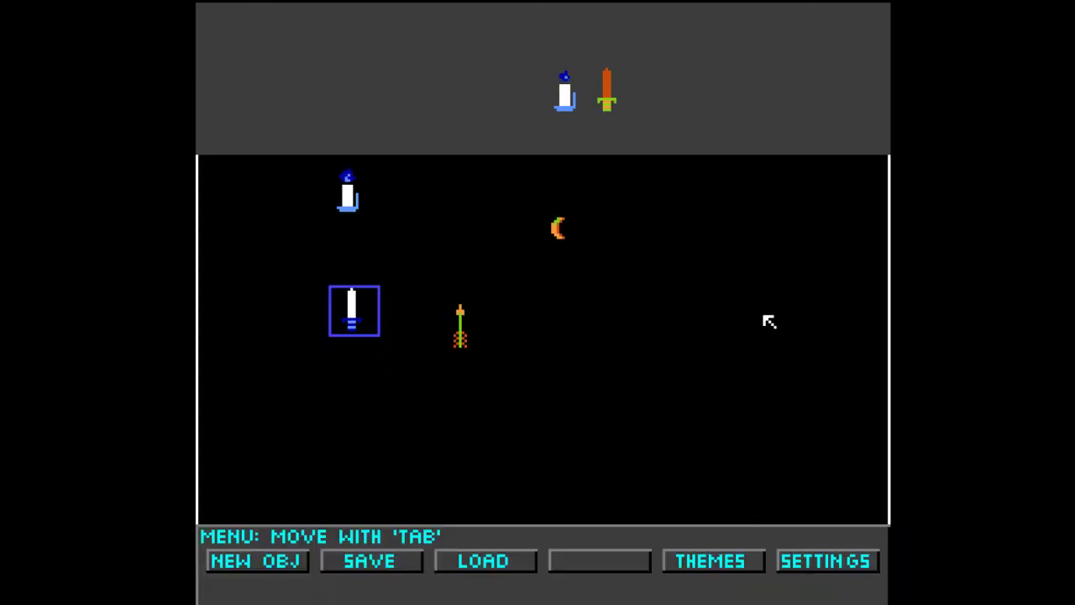
{"action": "left_click_drag", "start_coordinate": [554, 247], "coordinate": [571, 300]}
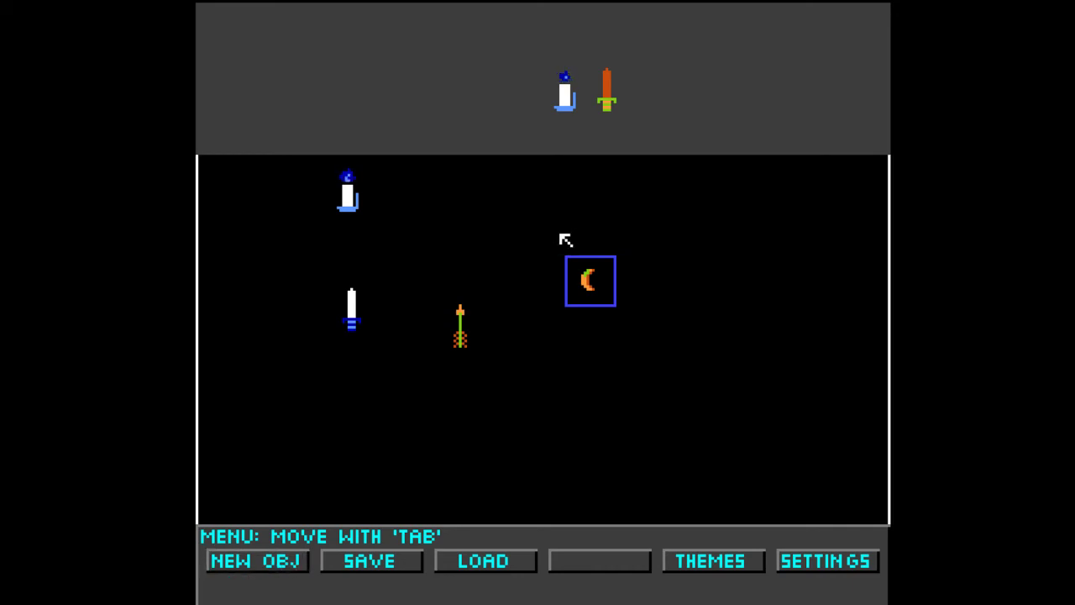
{"action": "left_click_drag", "start_coordinate": [459, 336], "coordinate": [442, 300]}
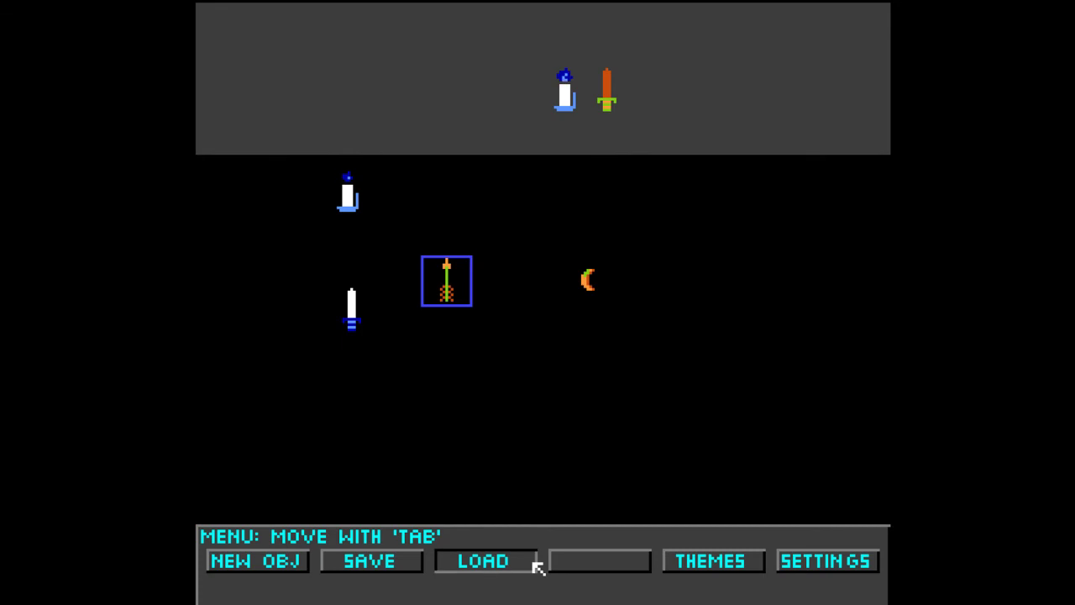
{"action": "left_click", "coordinate": [404, 567]}
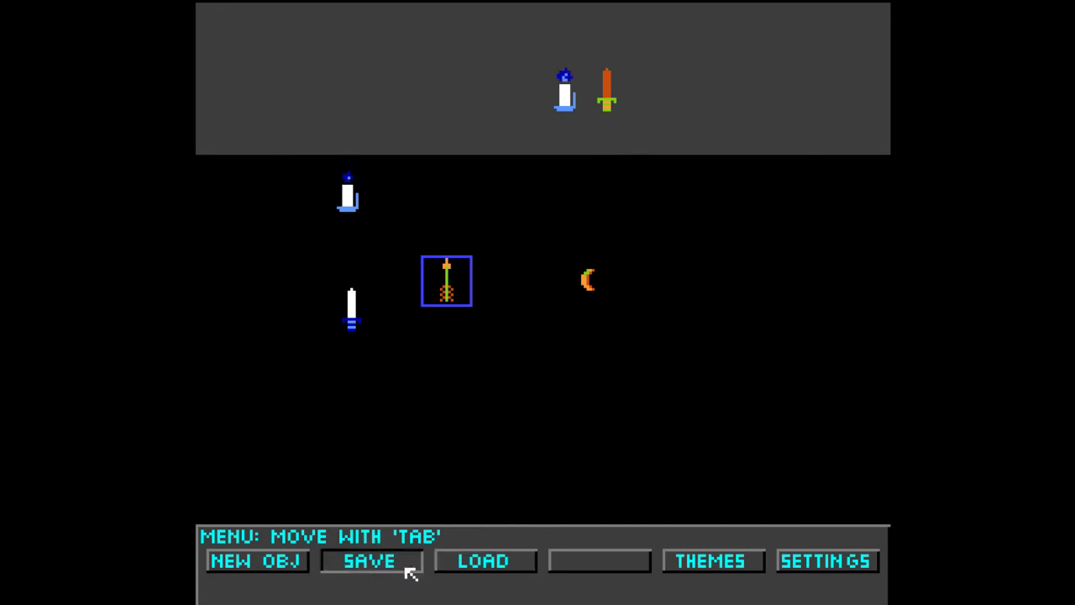